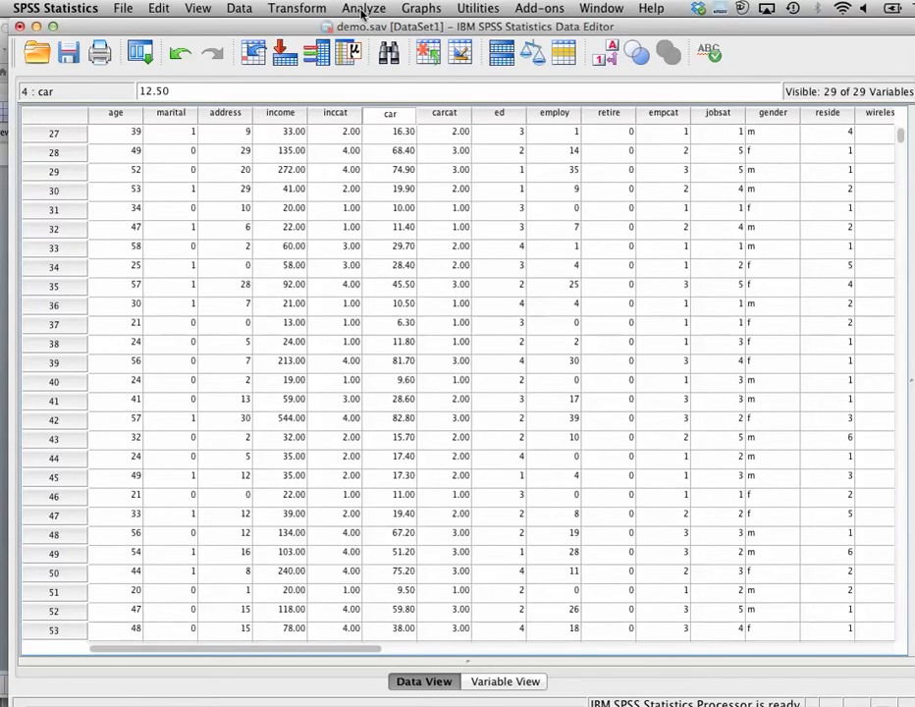
Open the Frequencies dialog and remove Age in years from the Variable(s) list
click(363, 9)
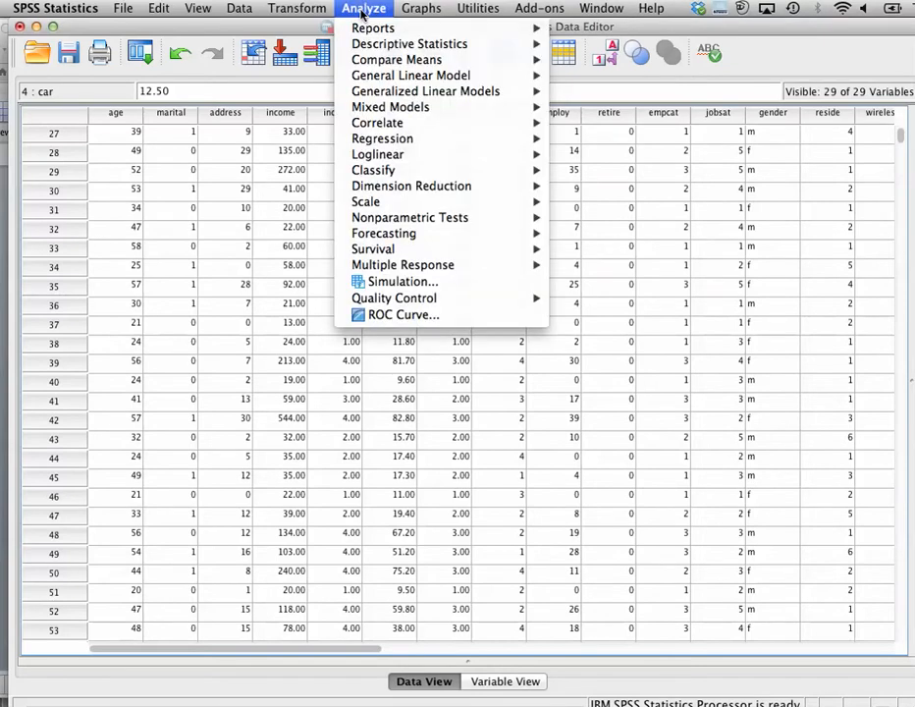
mouse_move(370, 48)
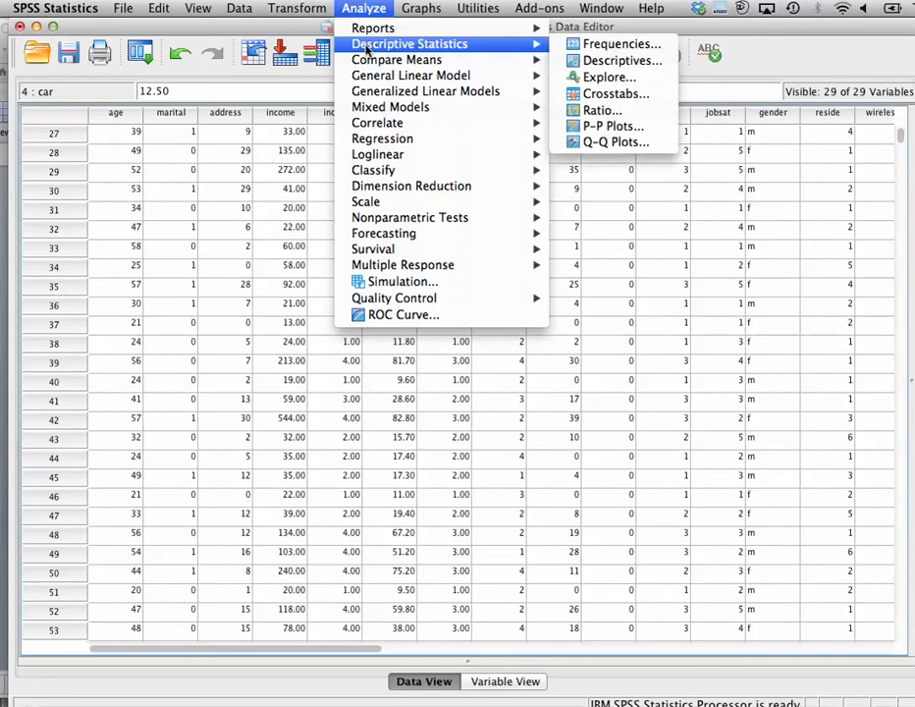
click(596, 47)
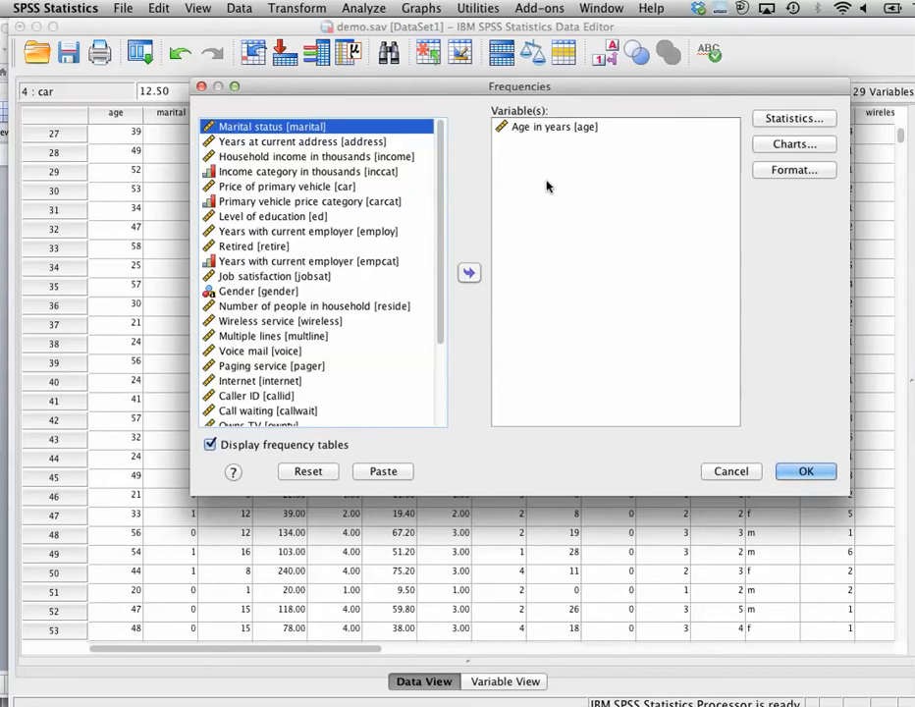
click(527, 129)
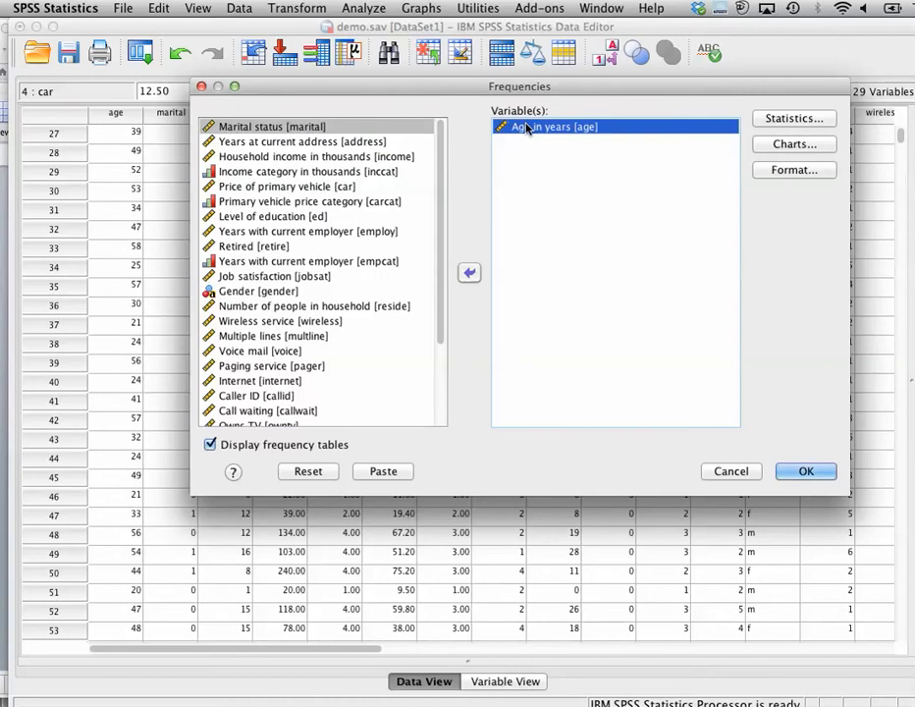
click(468, 274)
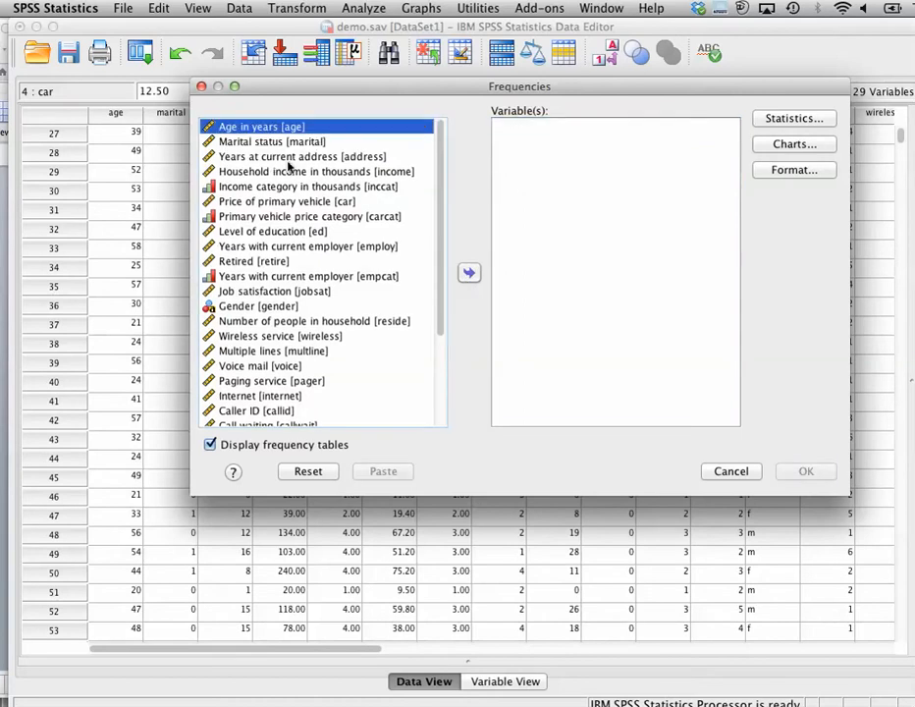
click(258, 142)
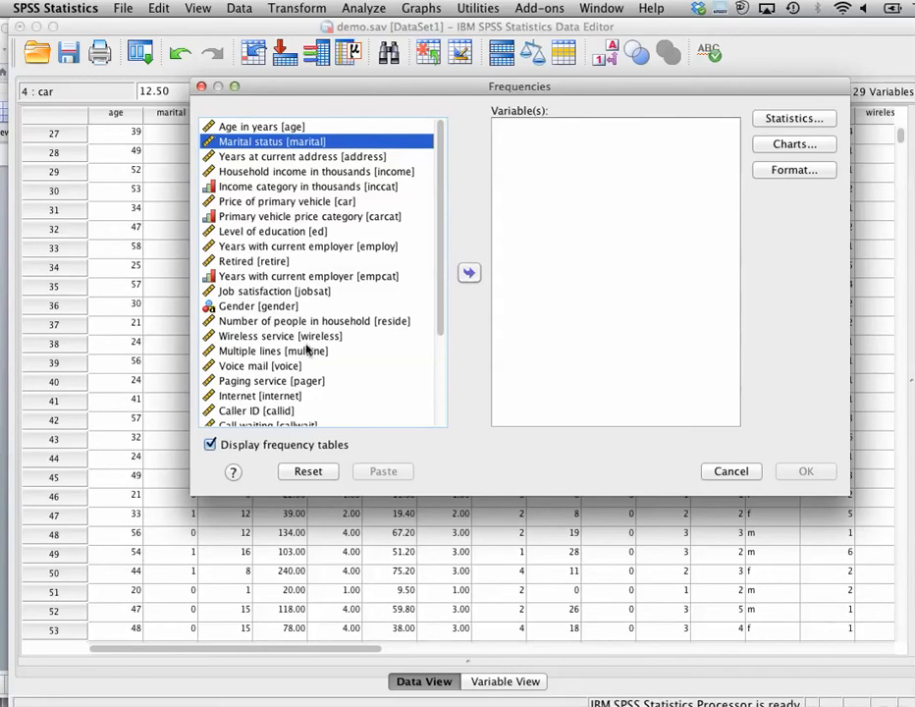
click(468, 274)
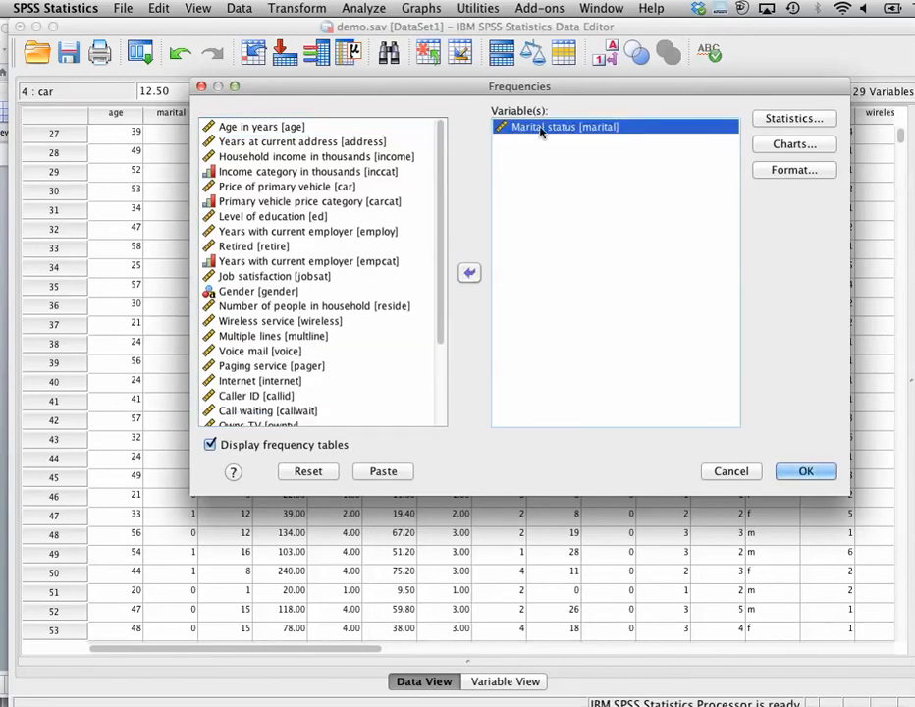
click(469, 273)
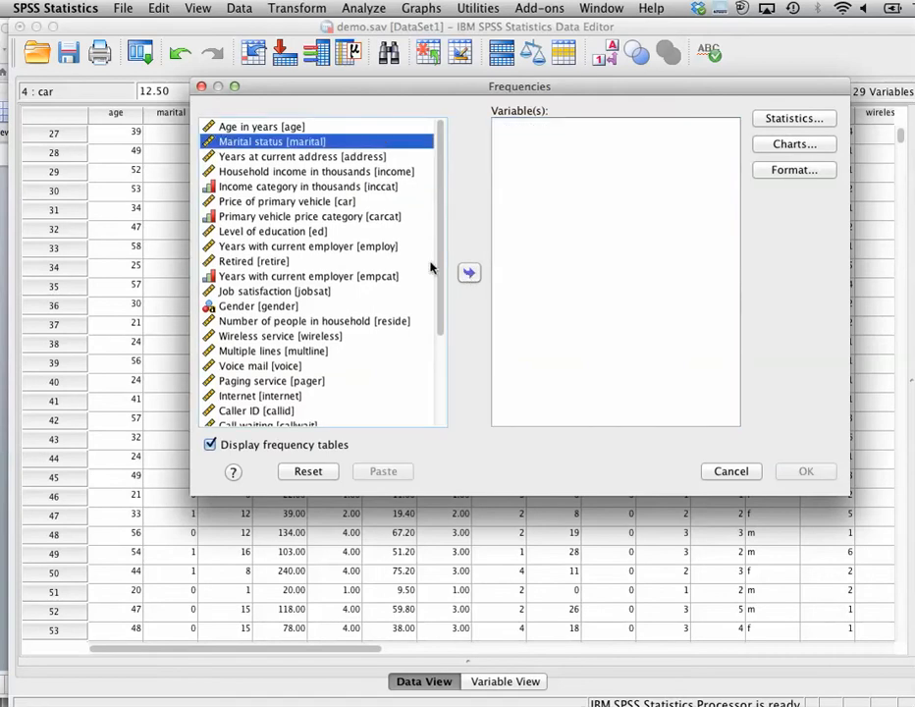
click(296, 157)
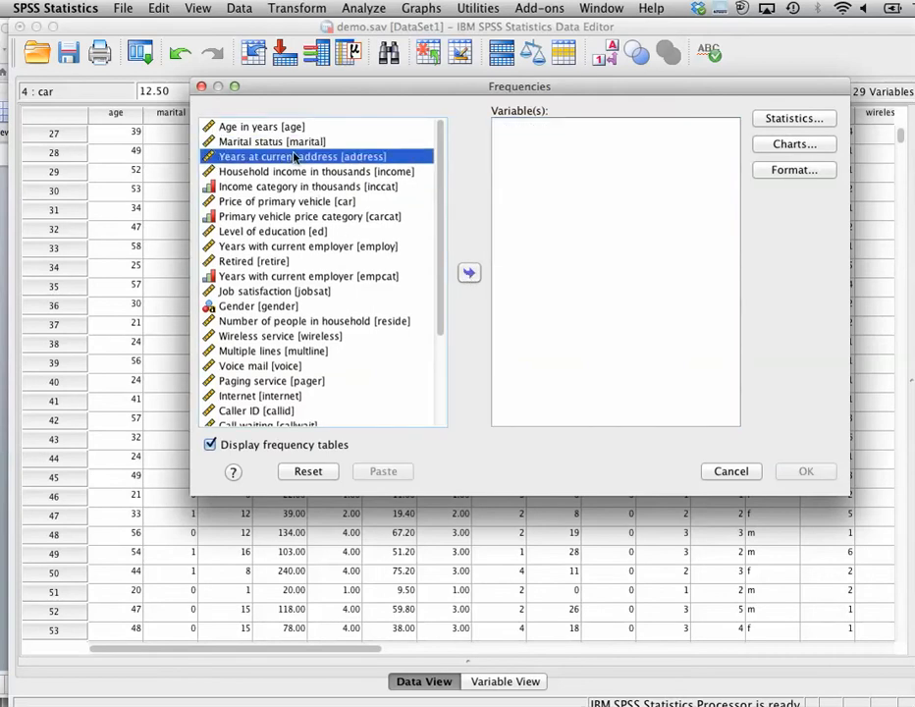
click(469, 273)
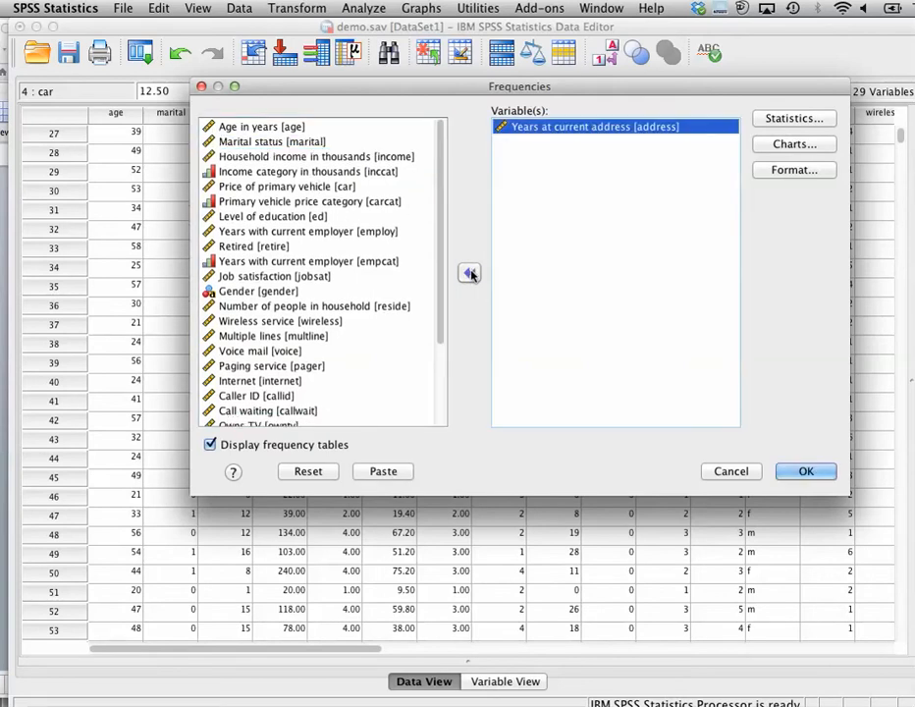
Replace Years at current address with Gender in the Variable(s) list
click(272, 293)
click(499, 127)
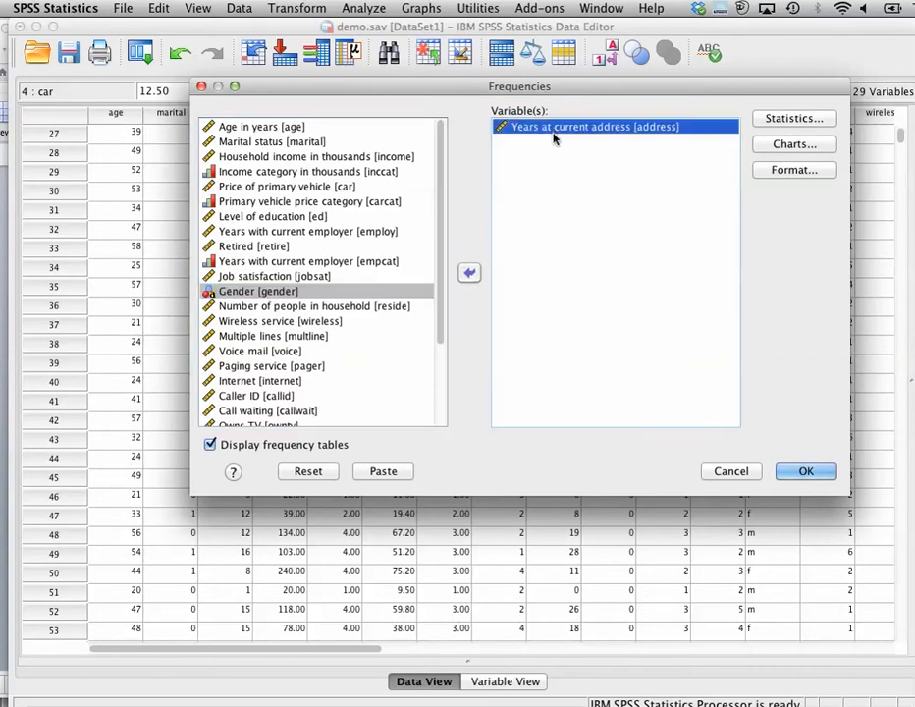
click(469, 274)
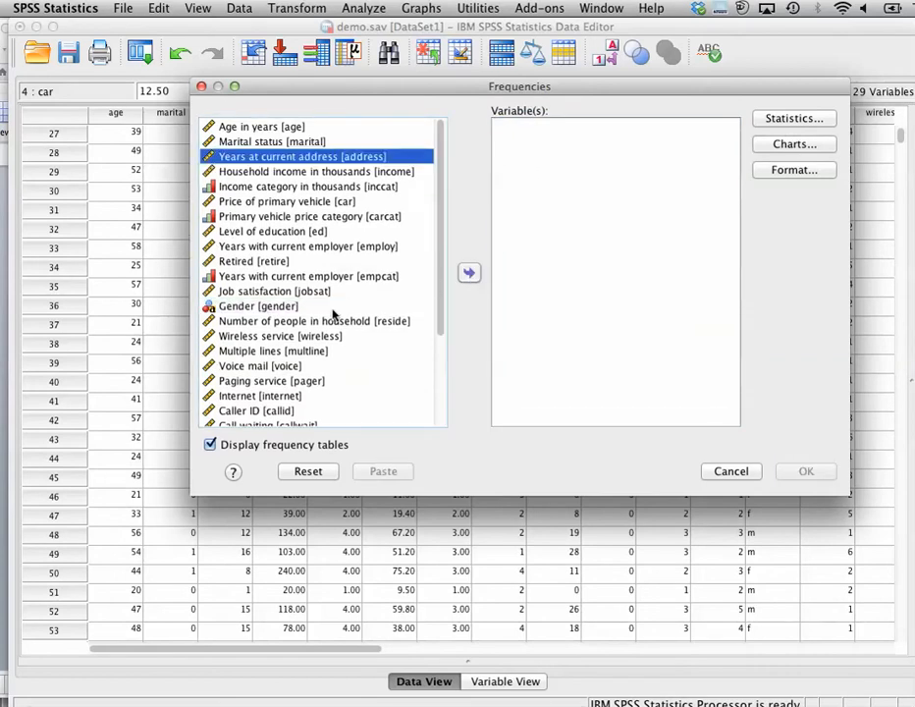
click(280, 309)
click(468, 273)
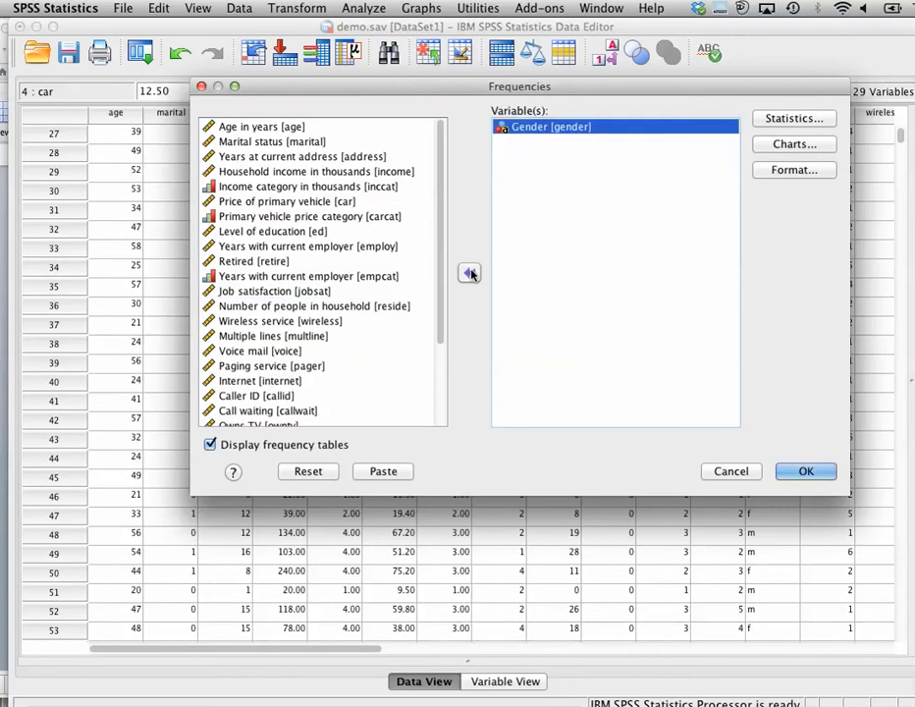
Open the Statistics options, keep Mean, Median and Mode as central tendency measures, and continue
click(791, 119)
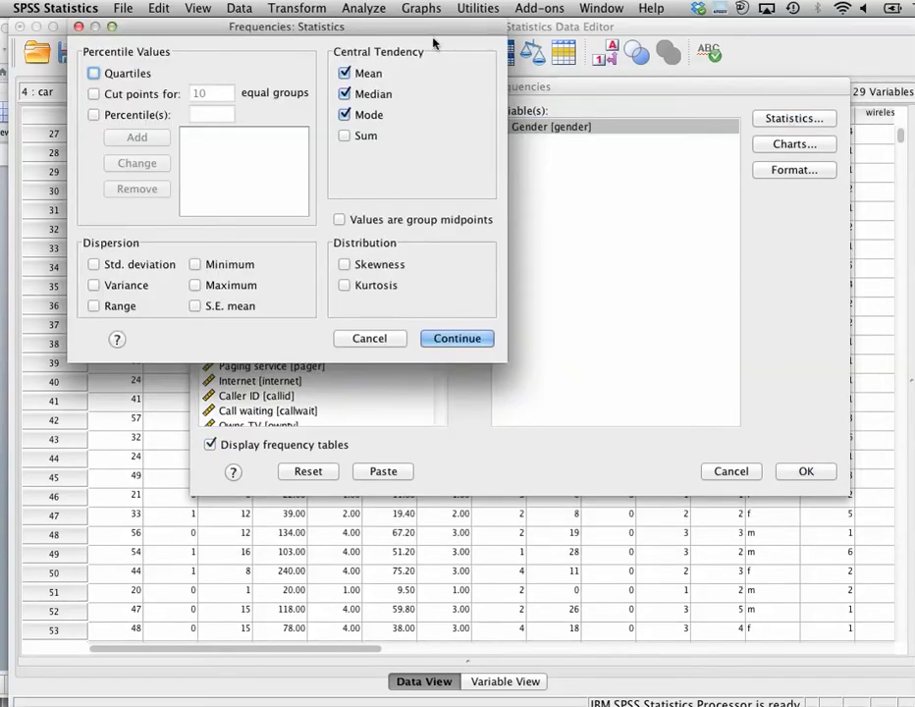
drag(431, 34, 628, 184)
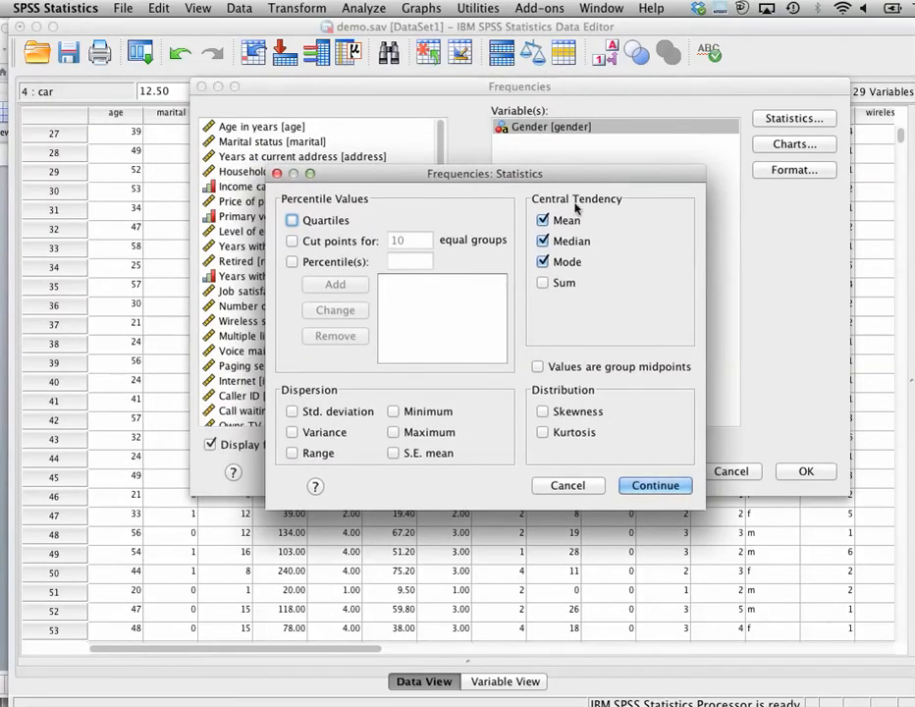
click(664, 485)
Set the chart type to Histograms with the normal curve shown on the histogram
click(796, 147)
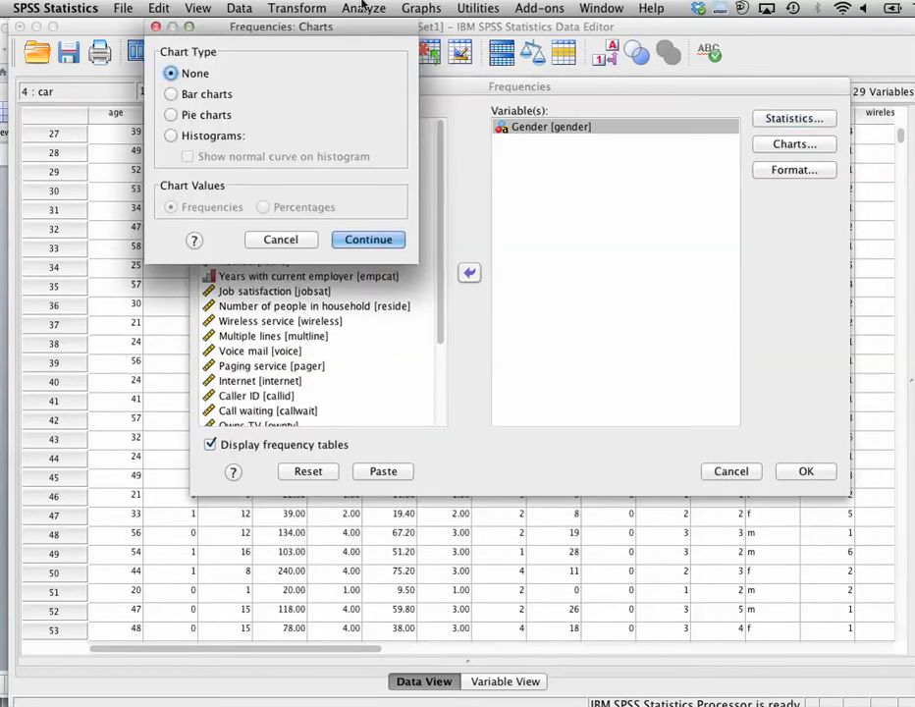
drag(350, 32, 608, 157)
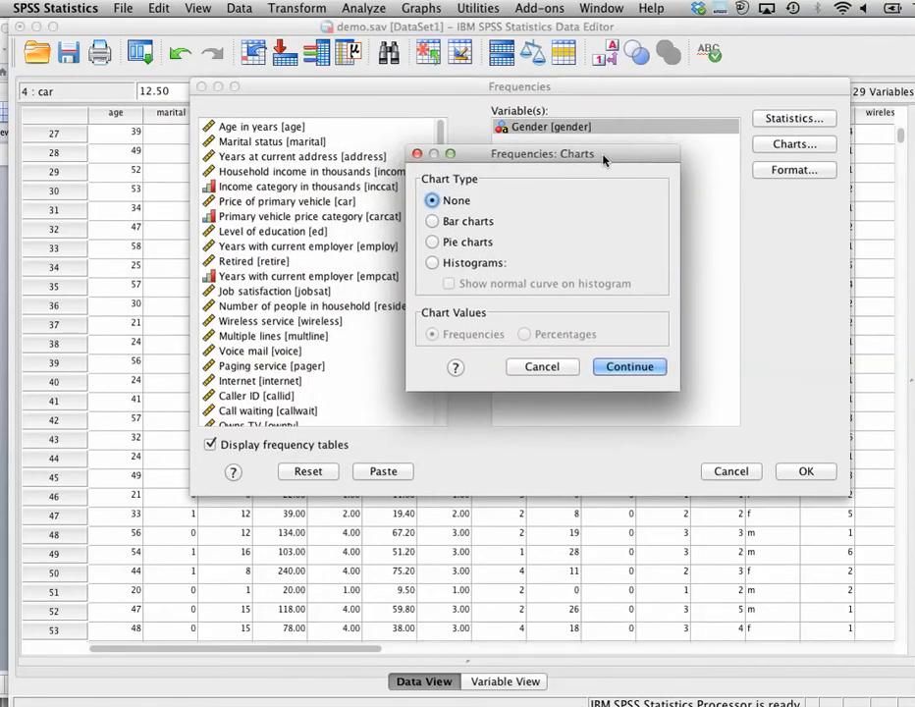
click(432, 264)
click(448, 284)
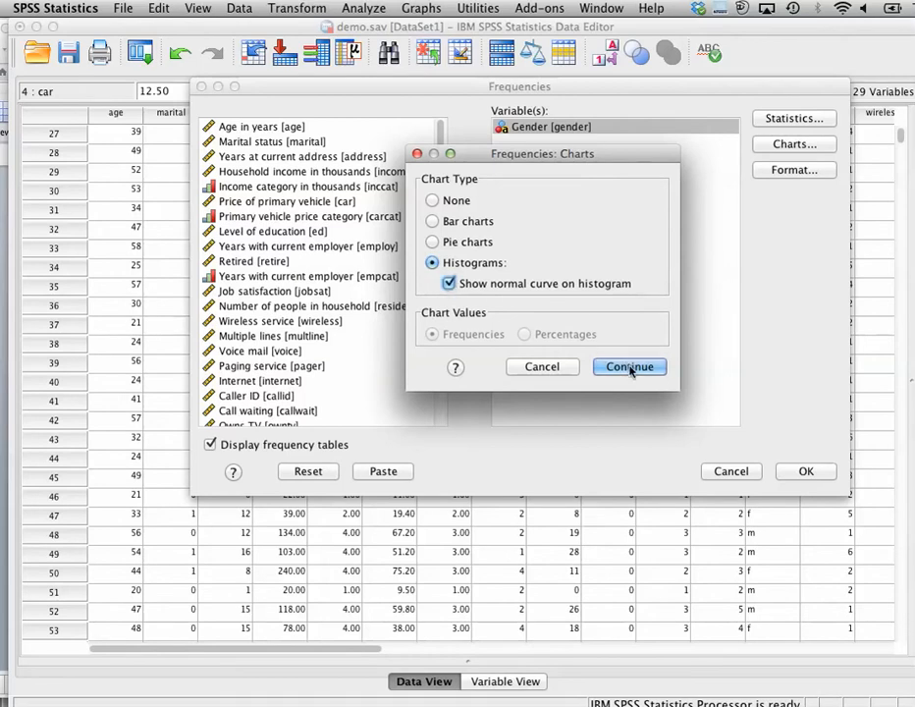
click(629, 368)
Review the Format options and run the Frequencies analysis for Gender
click(781, 172)
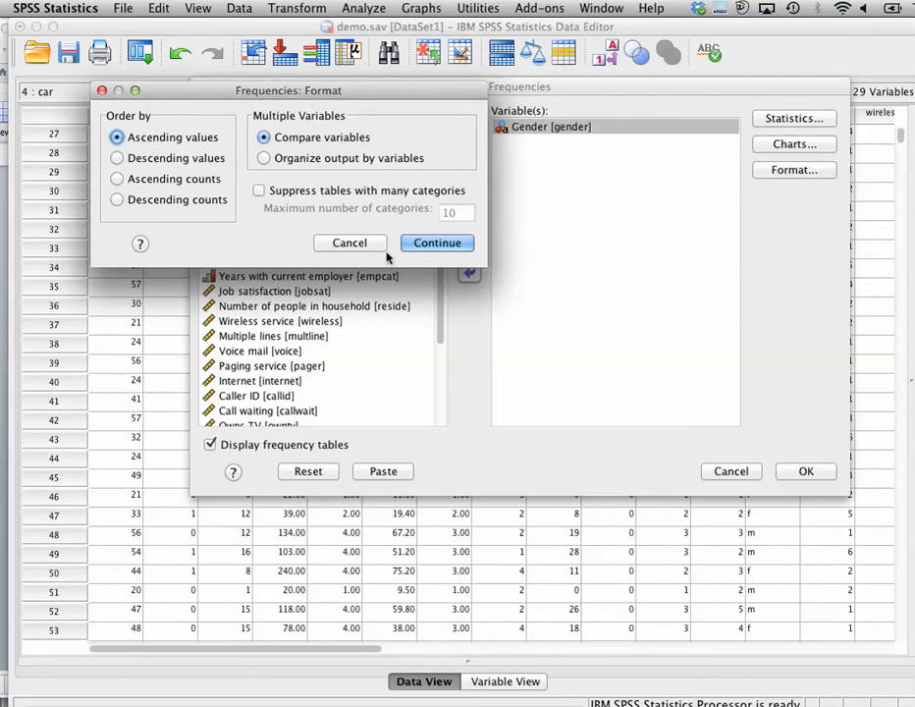
click(430, 246)
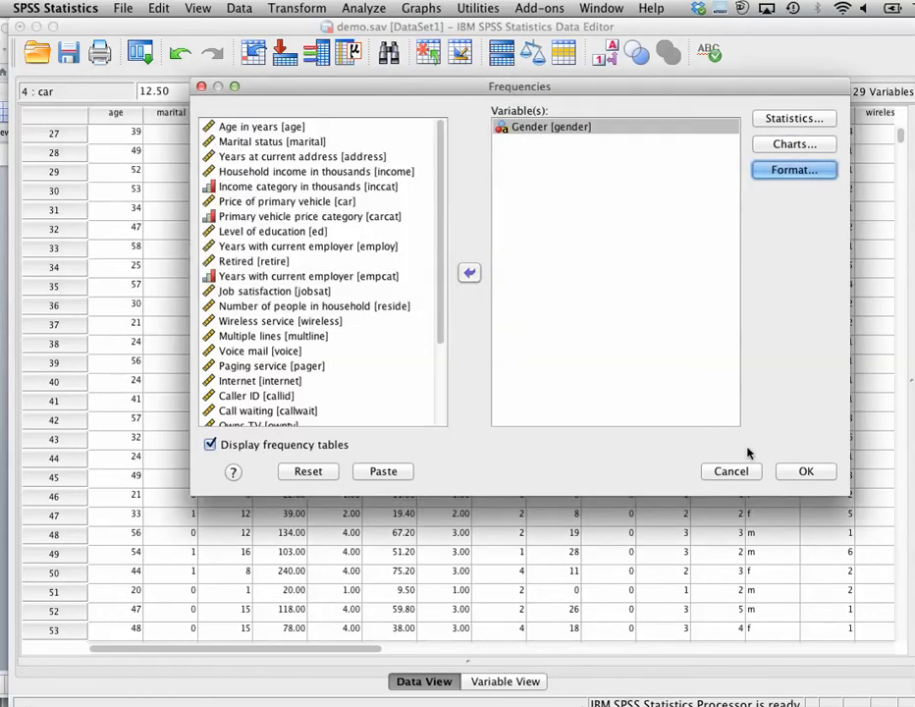
click(806, 471)
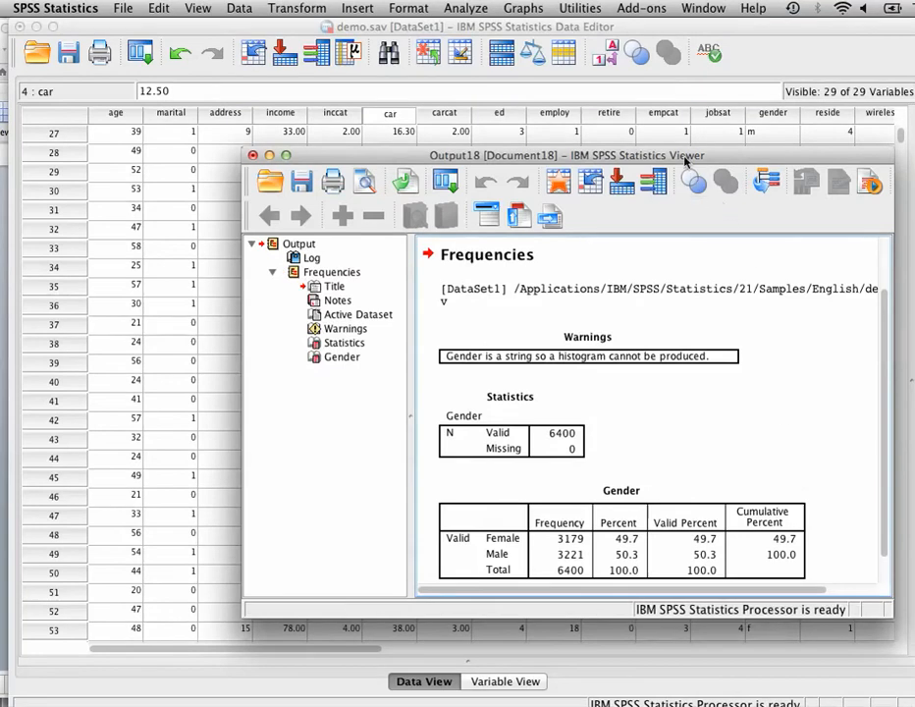
Close the output viewer without saving its contents
drag(684, 160, 478, 43)
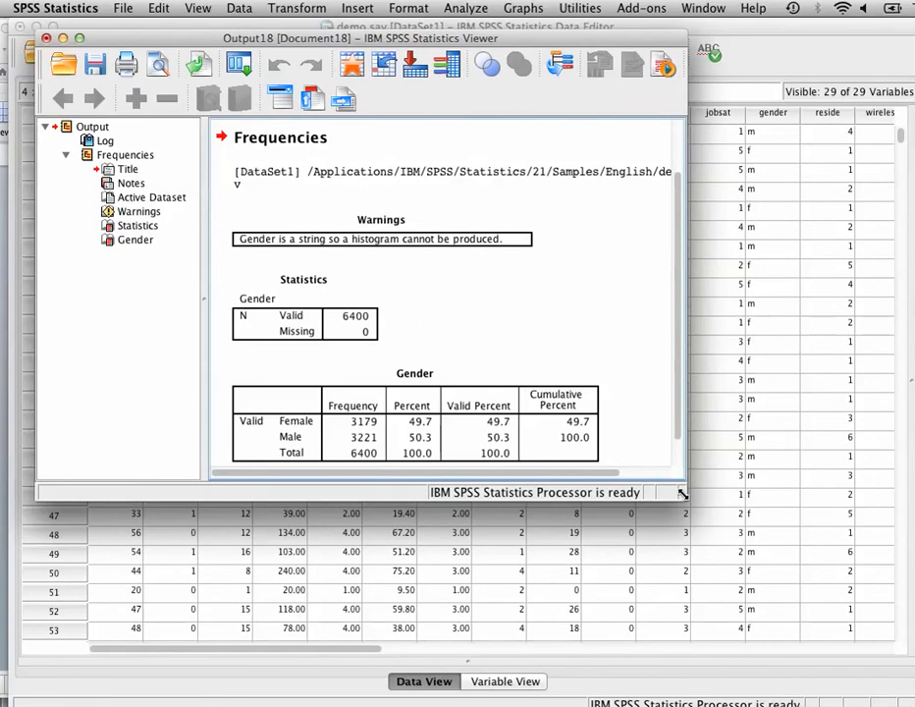
drag(682, 494, 884, 658)
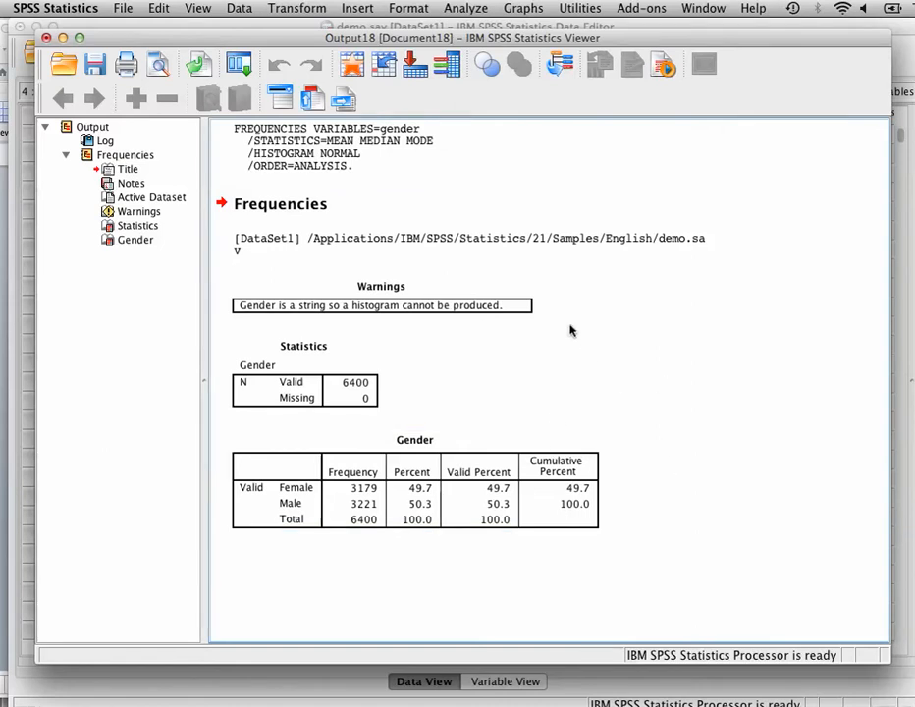
click(45, 39)
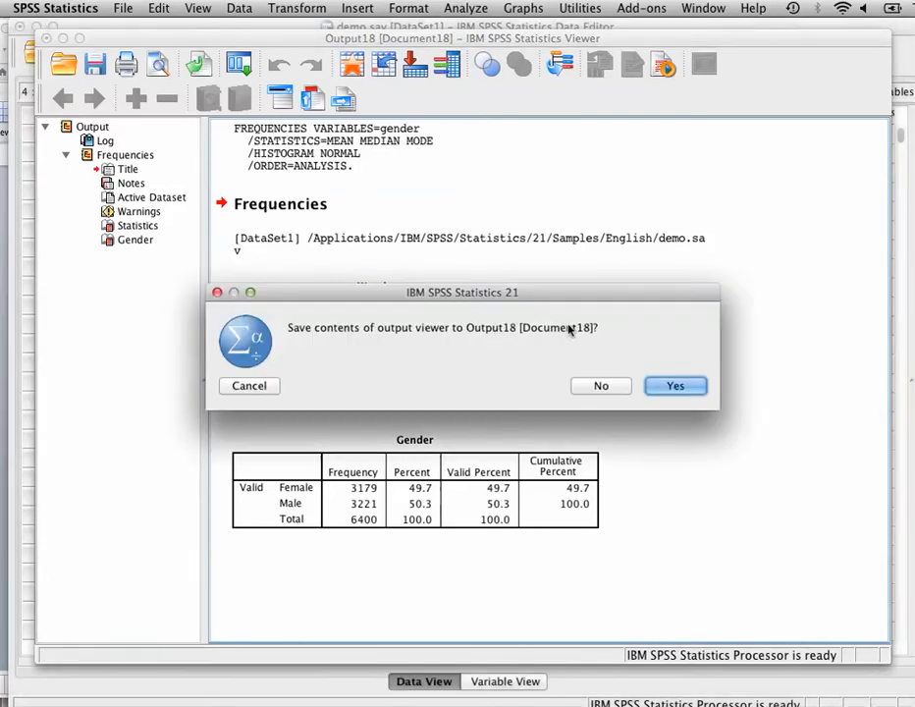
click(601, 387)
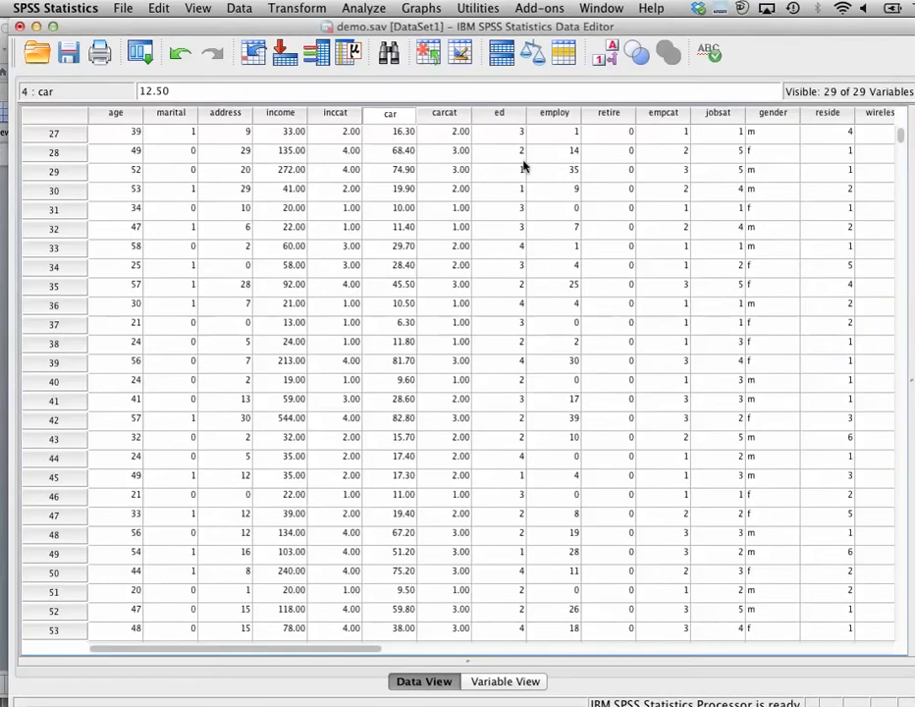
Rerun Frequencies with Level of education instead of Gender as the only variable
click(364, 8)
click(366, 9)
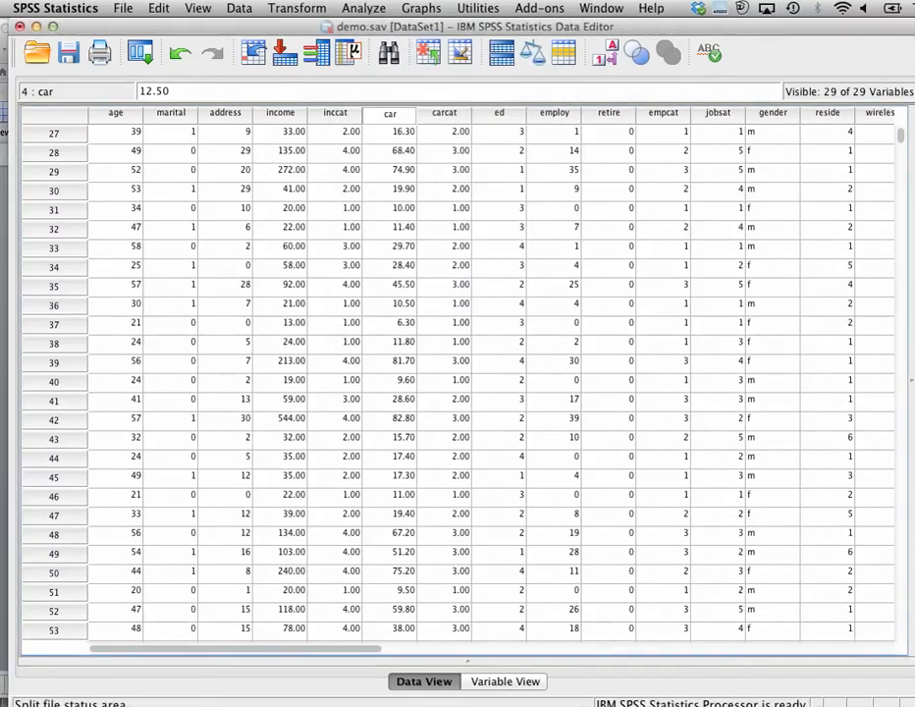
click(364, 8)
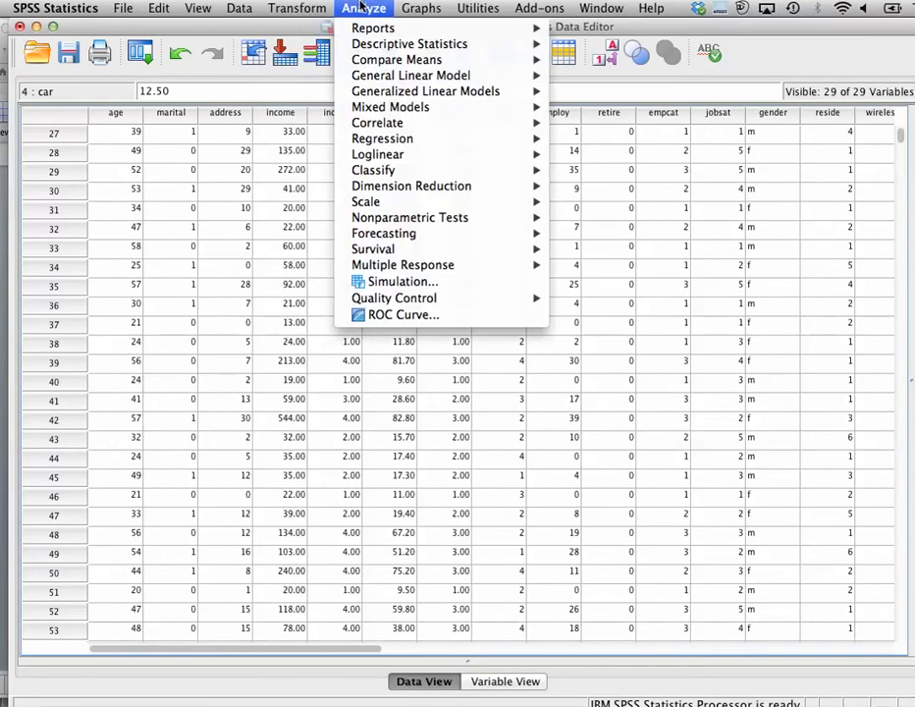
mouse_move(370, 45)
click(590, 45)
click(536, 127)
click(469, 273)
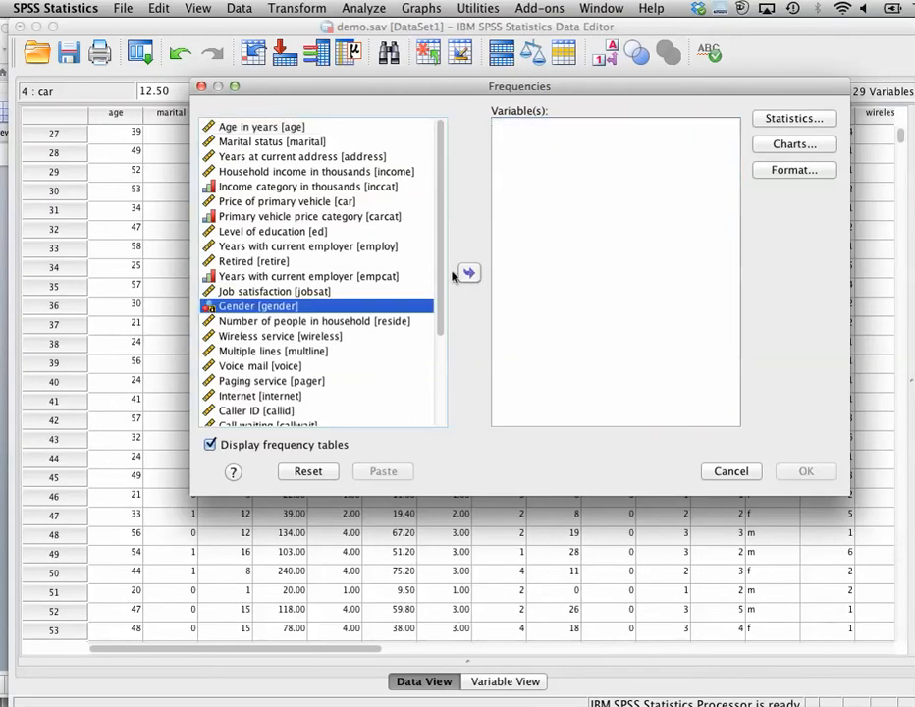
click(298, 232)
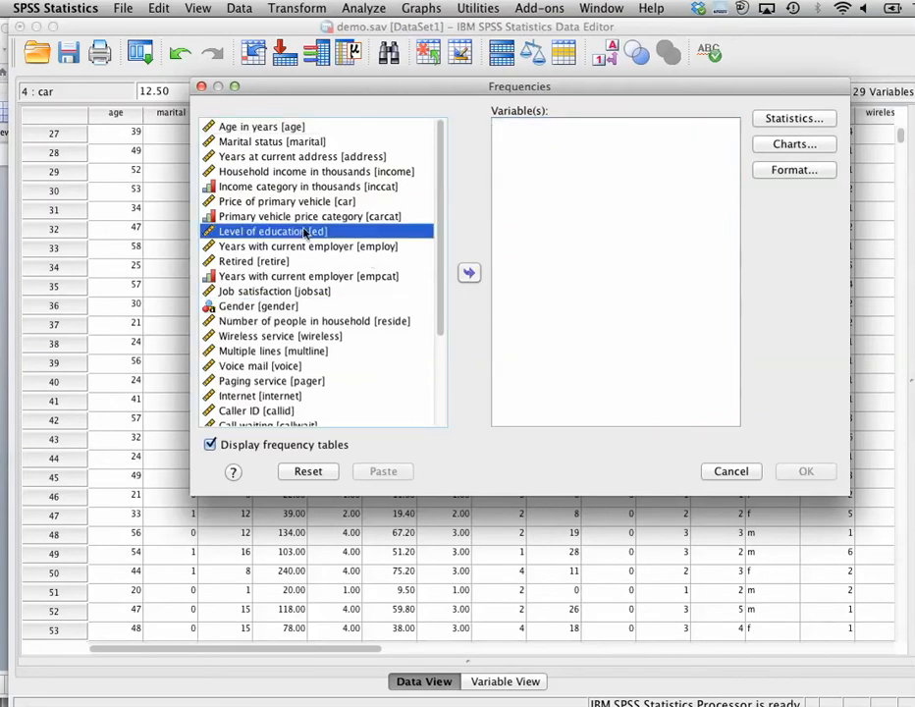
double_click(304, 232)
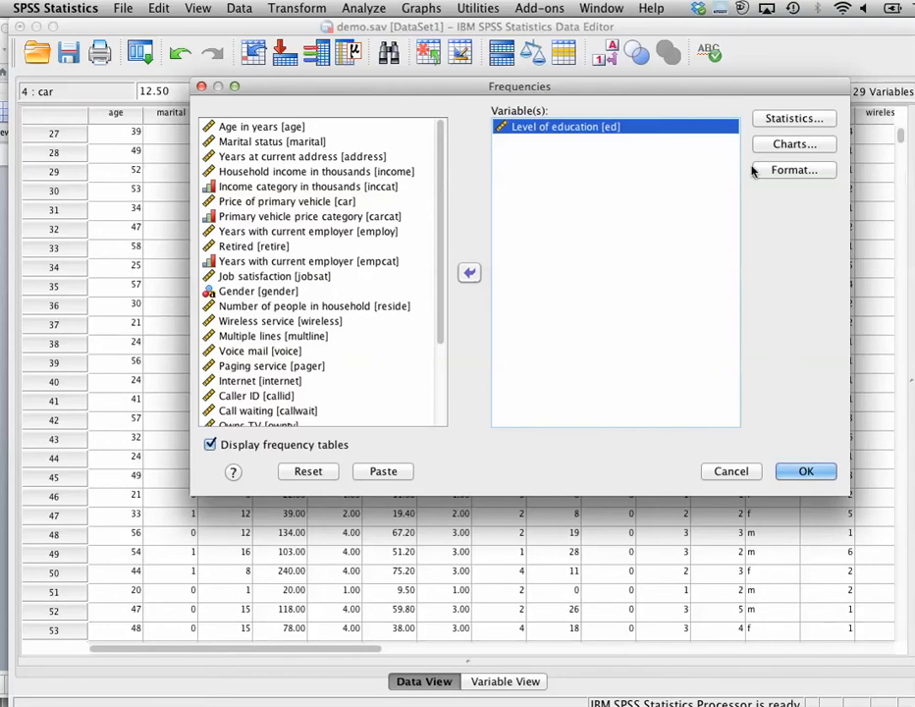
click(807, 473)
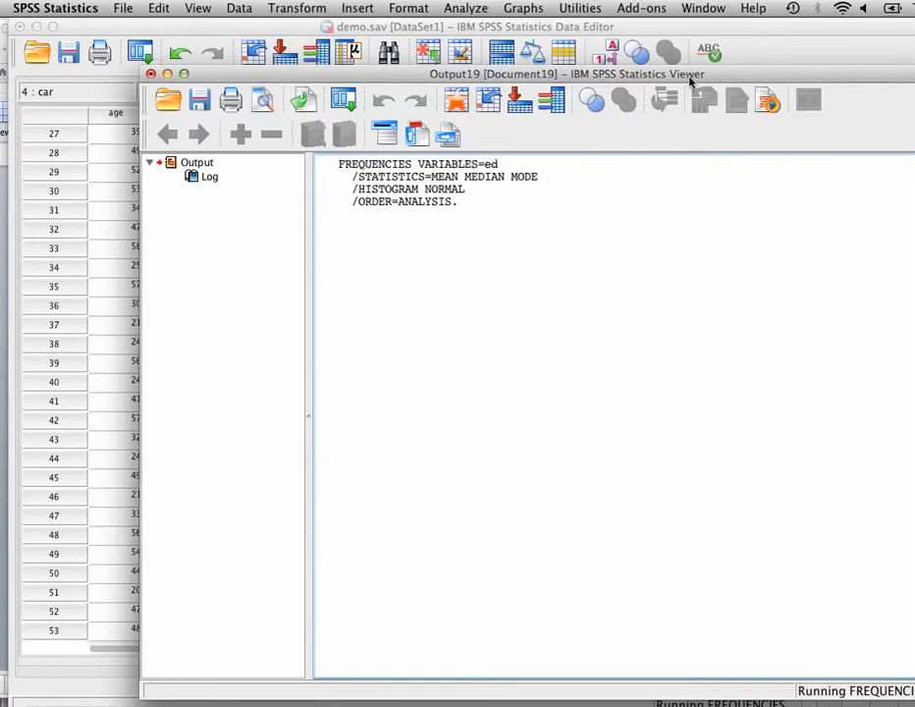
Examine the Level of education statistics, frequency table and histogram in the output viewer
drag(690, 81, 580, 36)
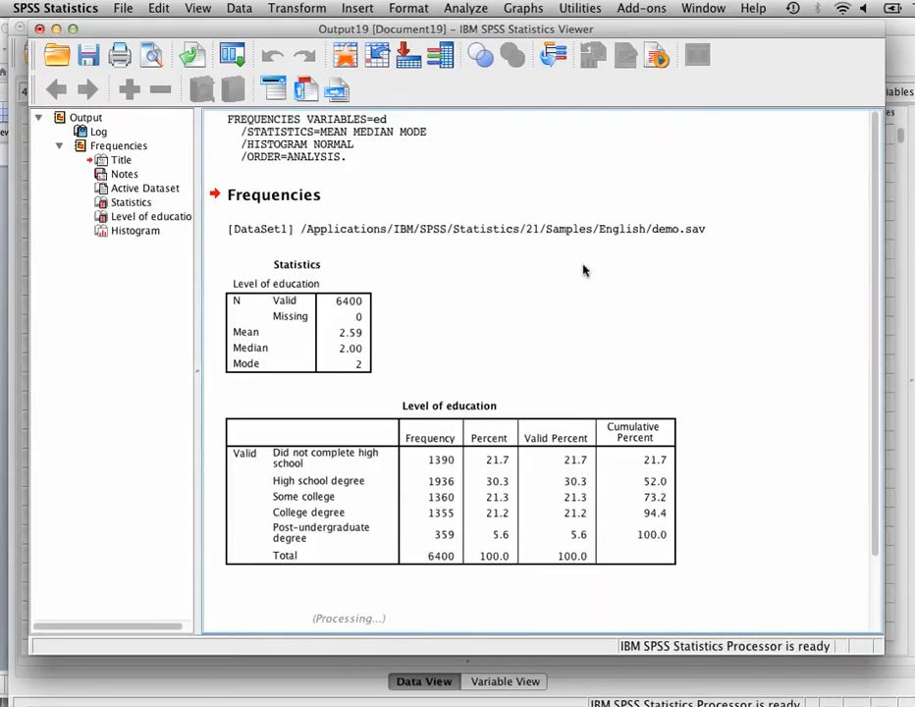
scroll(682, 316, down, 8)
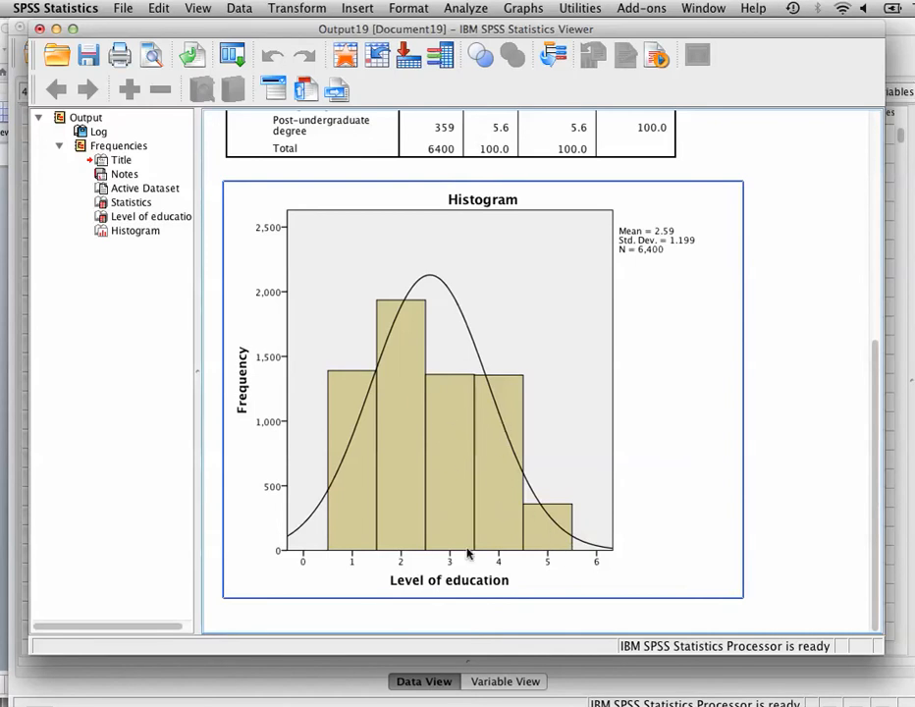
scroll(350, 531, up, 8)
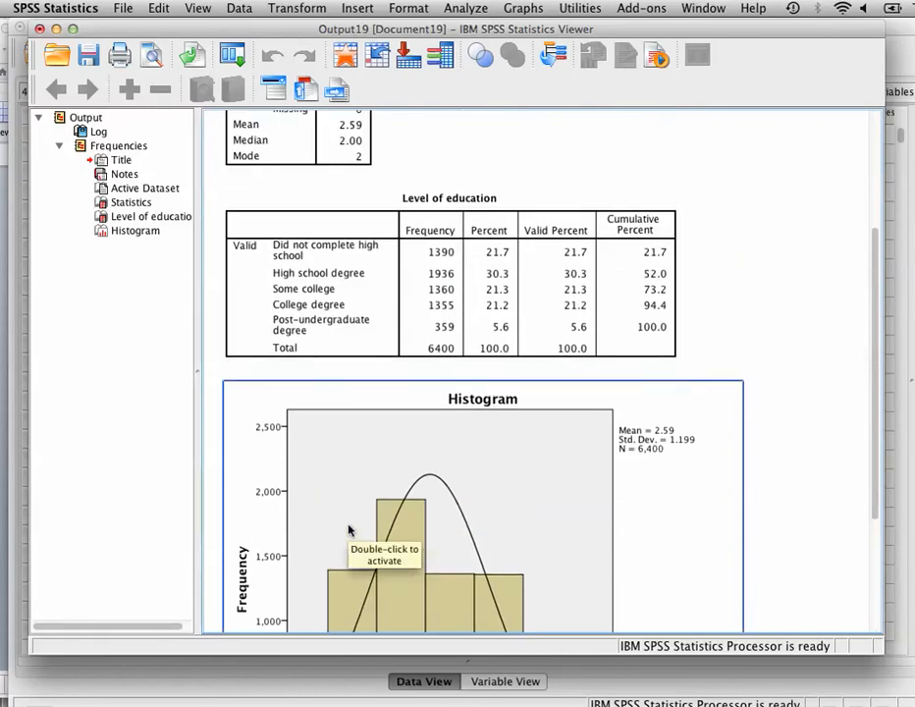
click(295, 509)
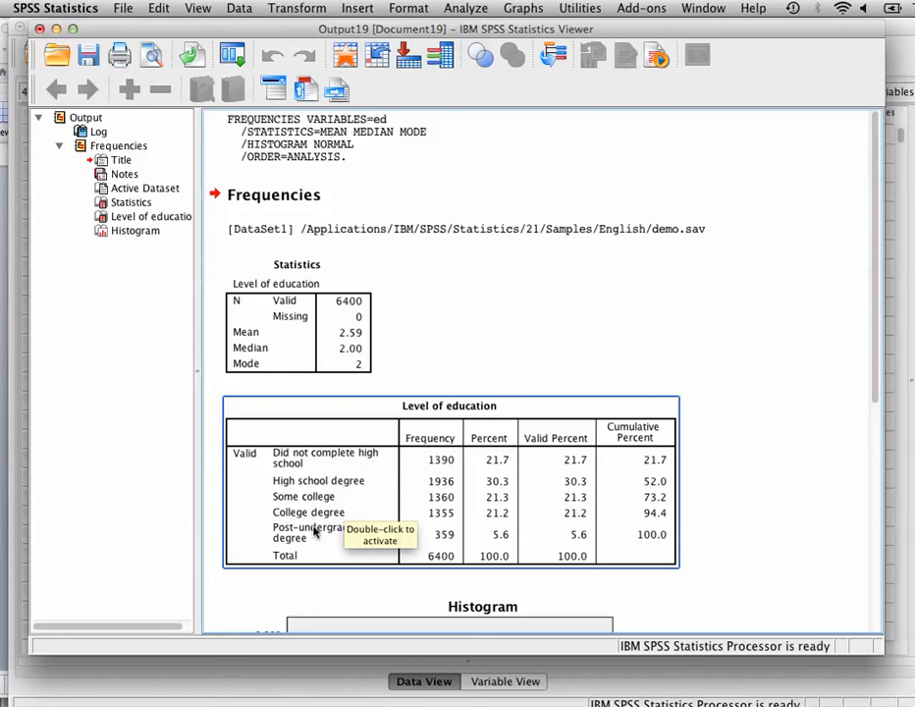
Copy the Level of education frequency table from the output viewer
scroll(316, 531, down, 8)
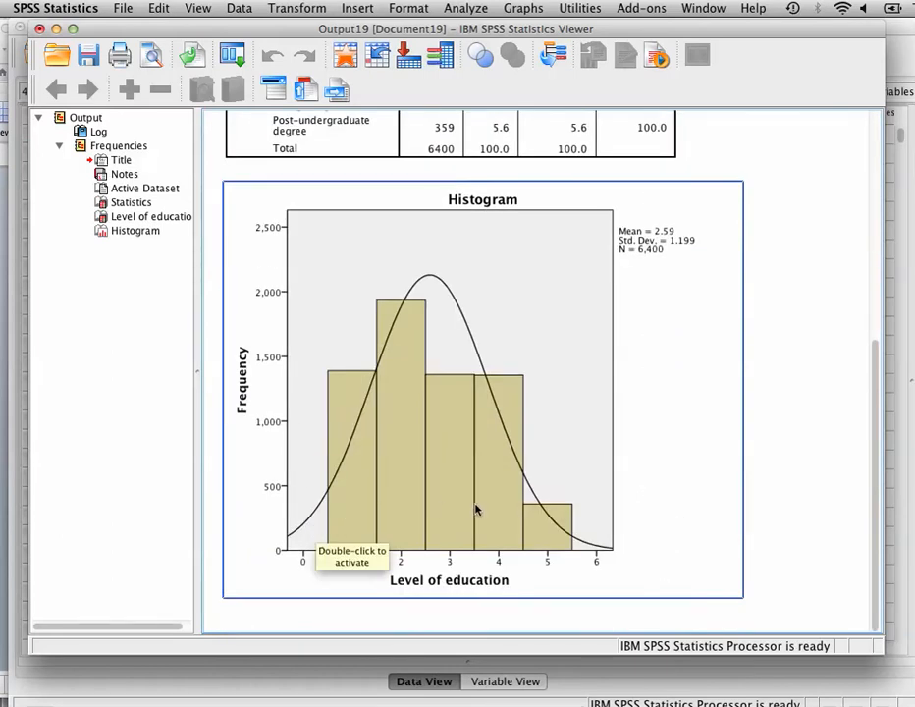
scroll(541, 534, up, 8)
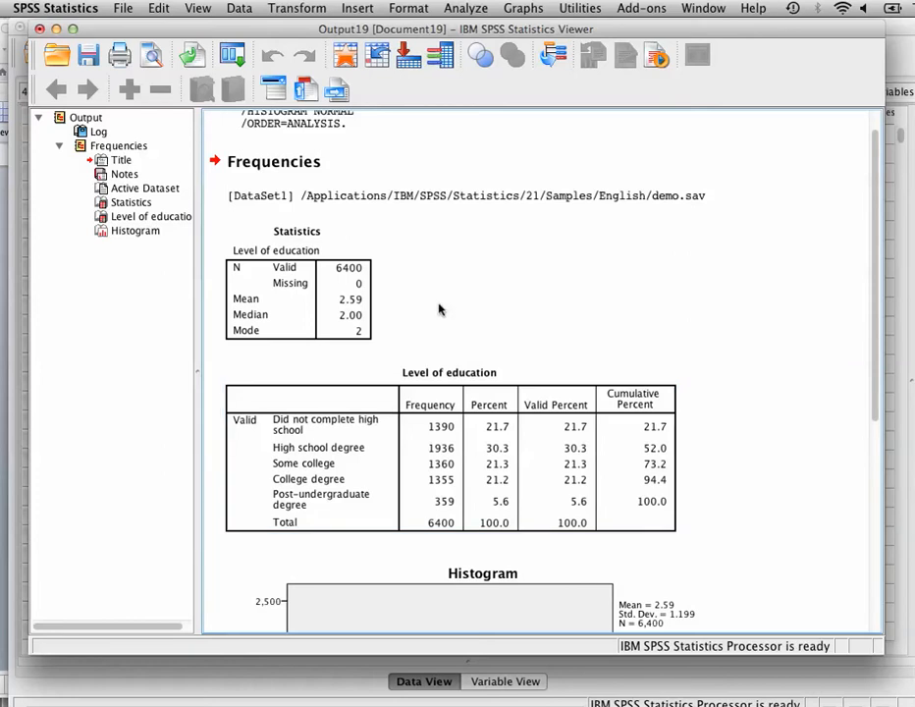
click(441, 429)
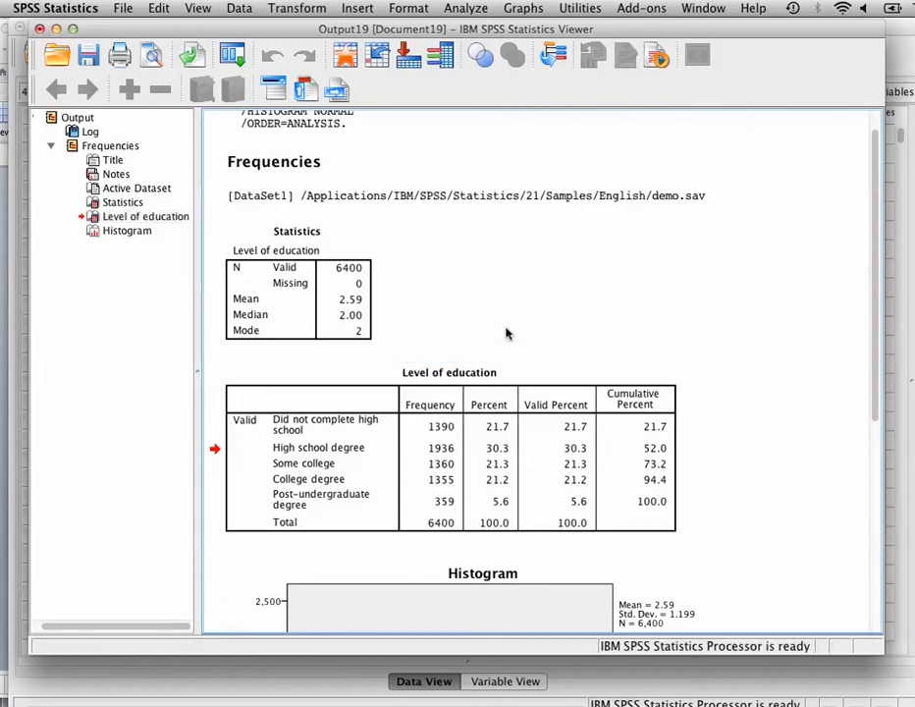
right_click(501, 423)
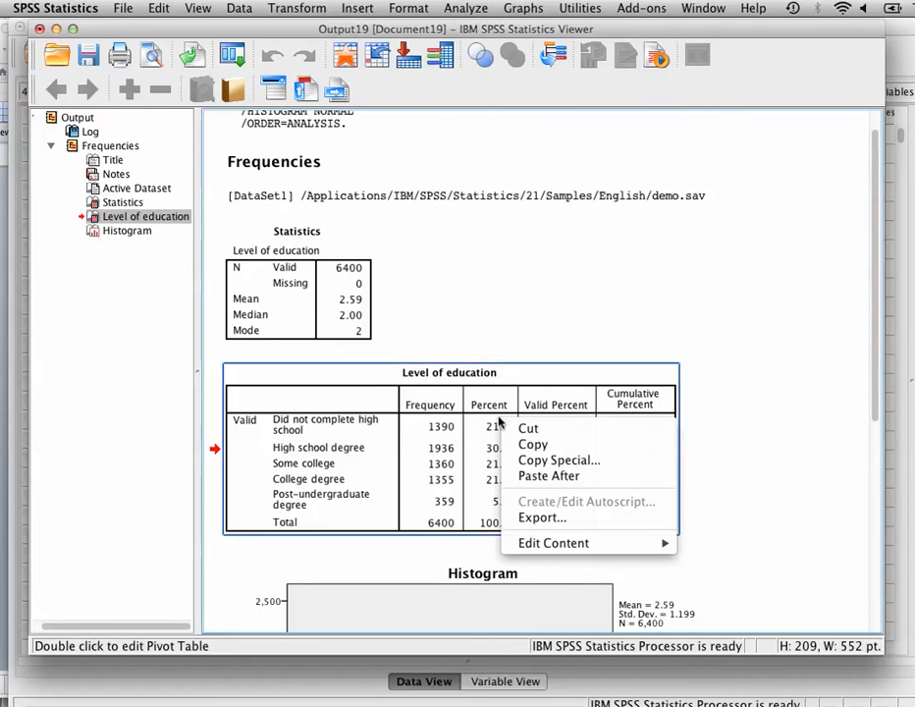
click(534, 445)
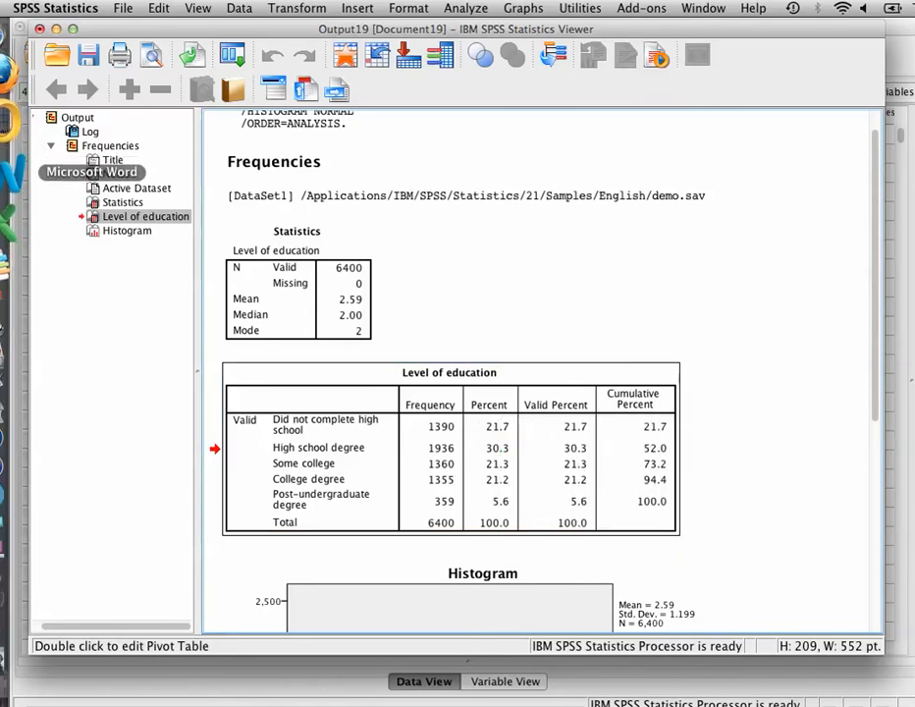
Switch to Microsoft Word and paste the frequency table into the blank document
click(6, 162)
click(168, 275)
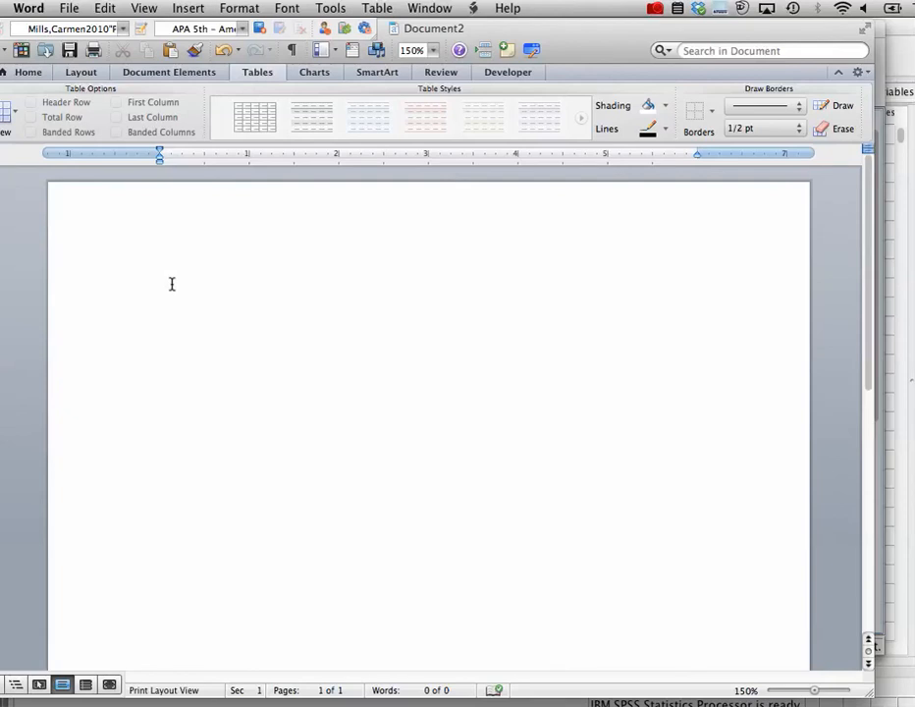
key(super+v)
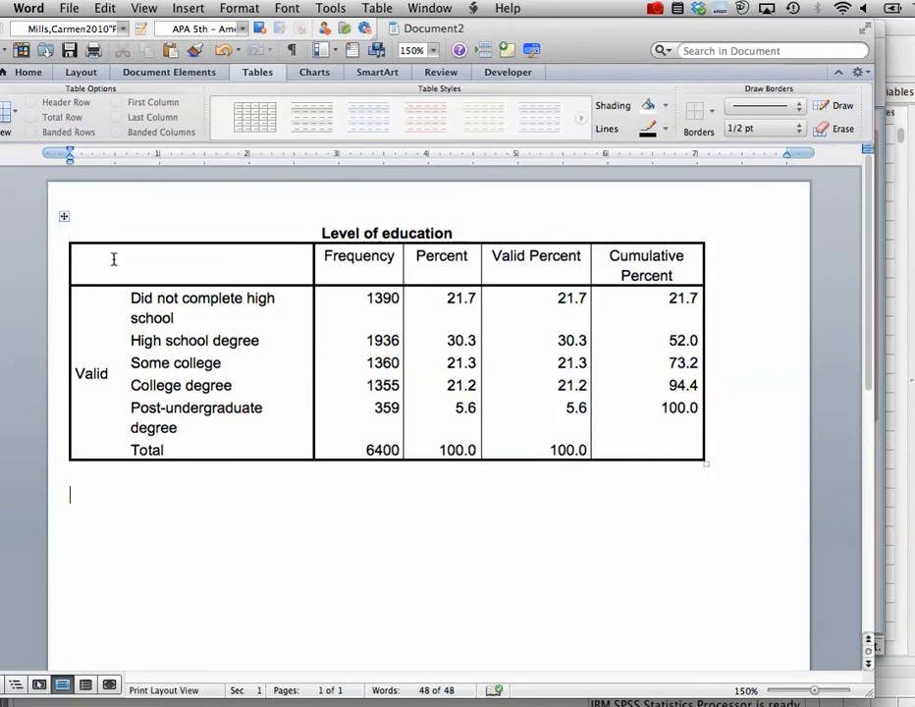
Remove all borders from the pasted Level of education table
click(62, 217)
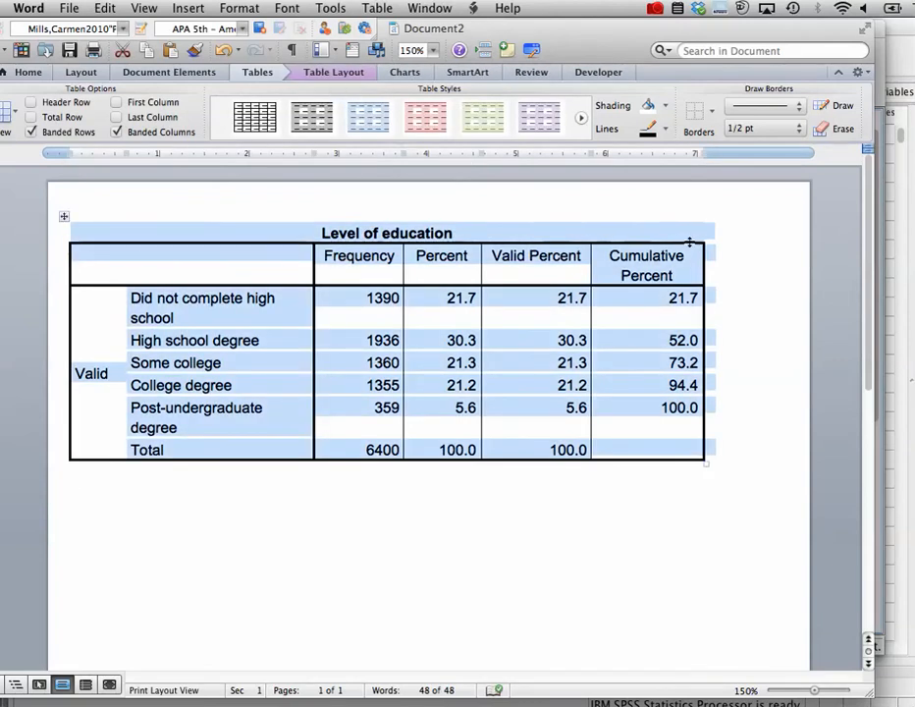
click(713, 112)
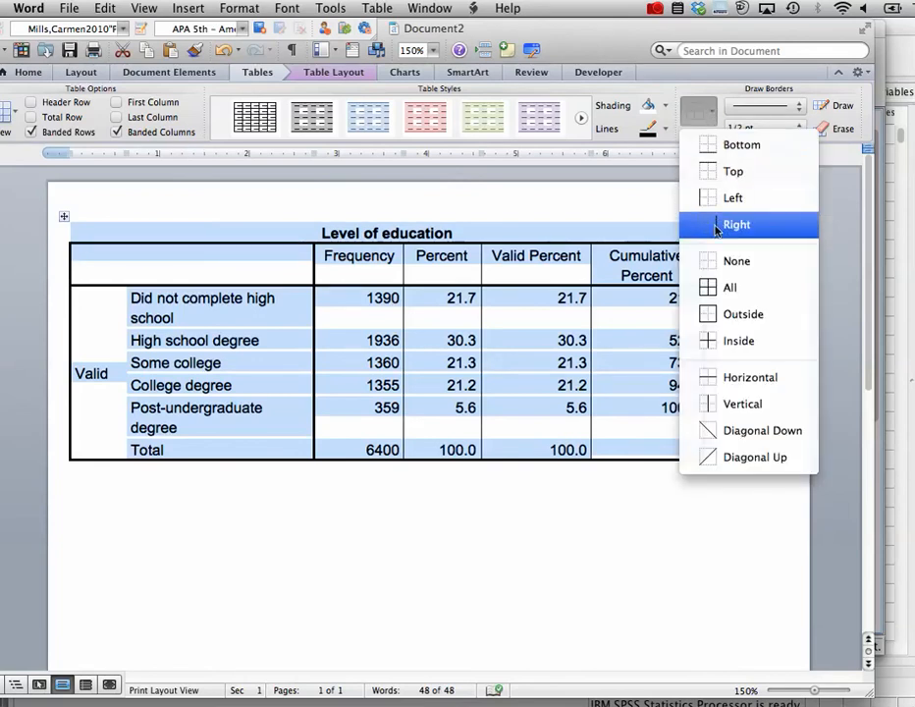
click(714, 261)
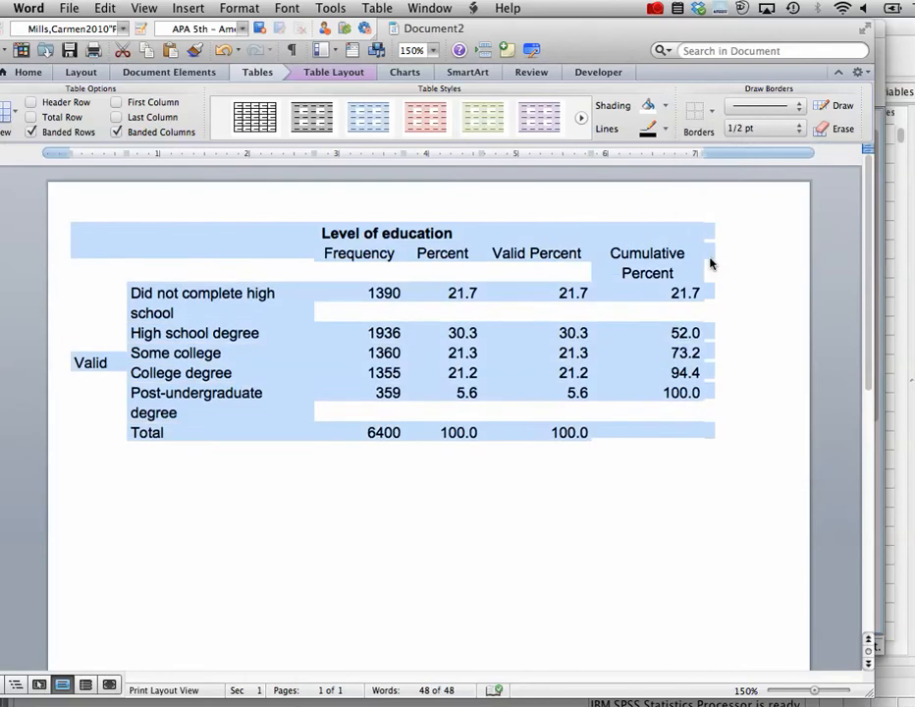
Add a top border and a bottom border to the table's column heading row
click(560, 352)
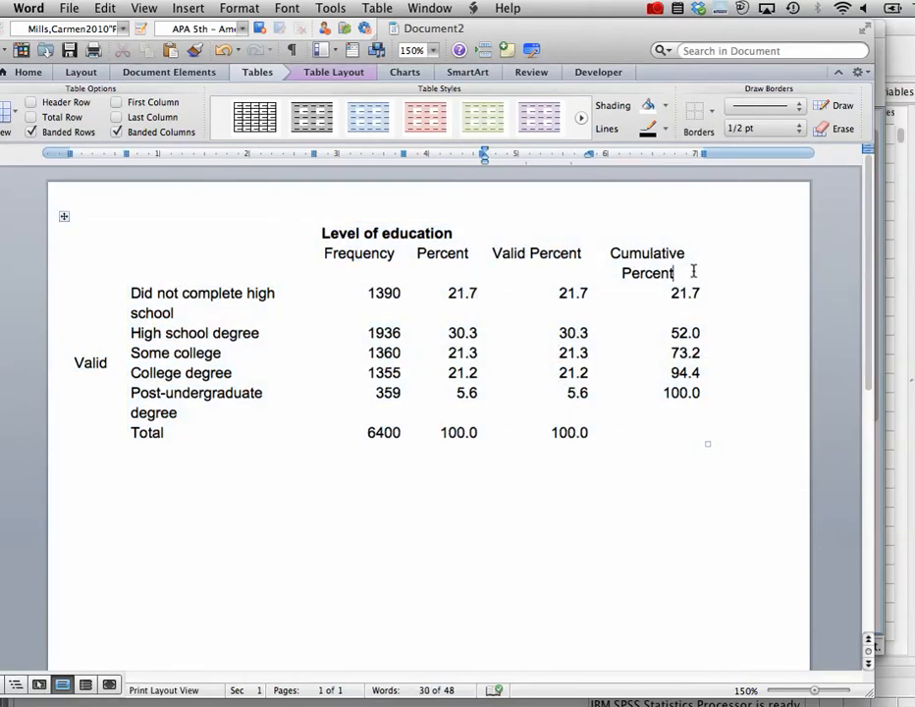
drag(693, 271, 247, 266)
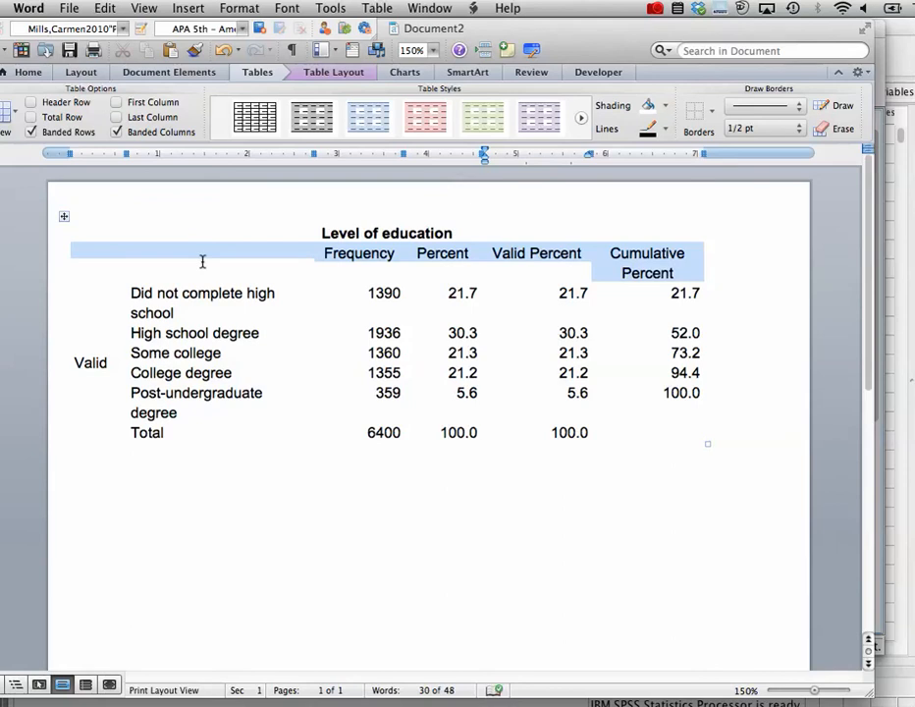
click(713, 115)
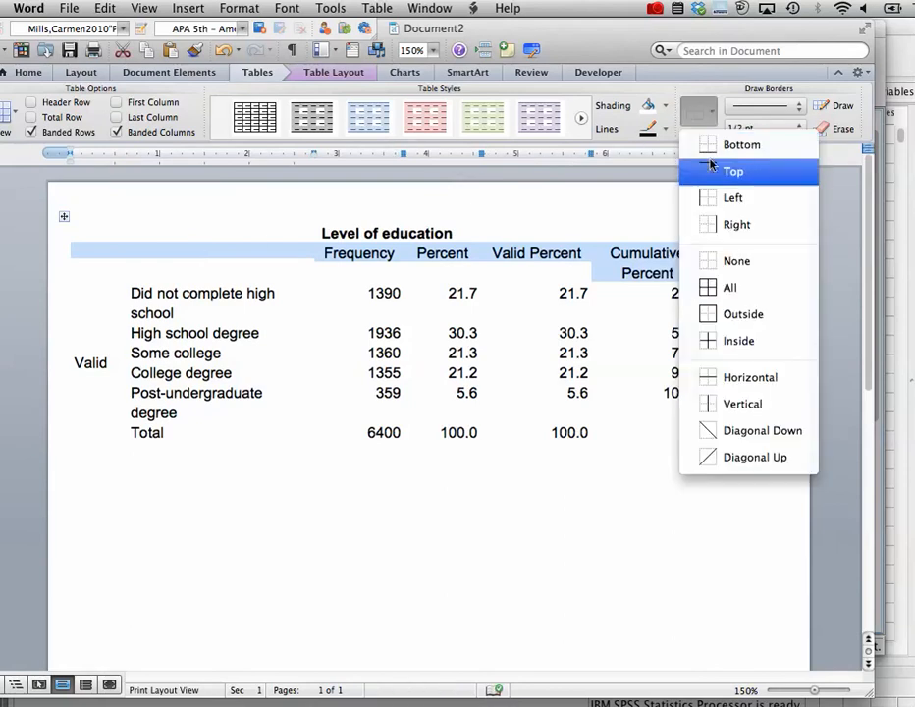
click(713, 172)
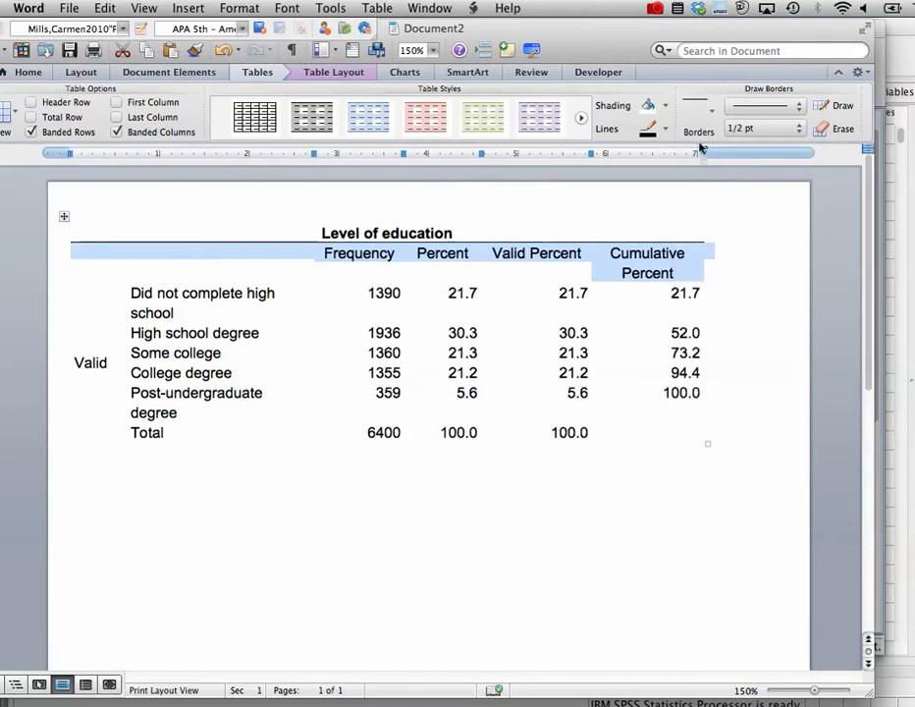
click(714, 116)
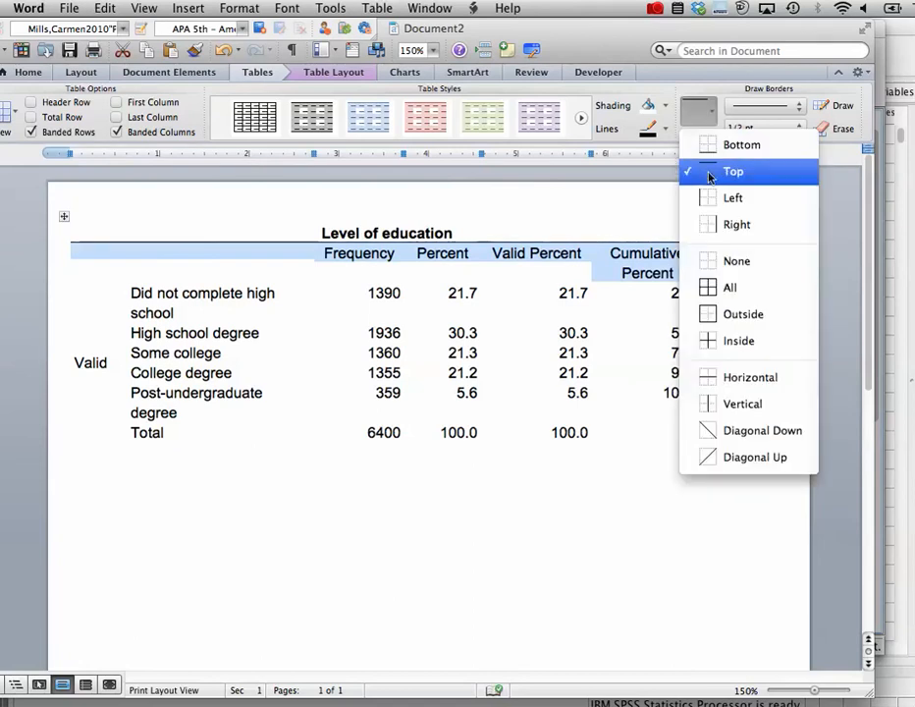
click(710, 148)
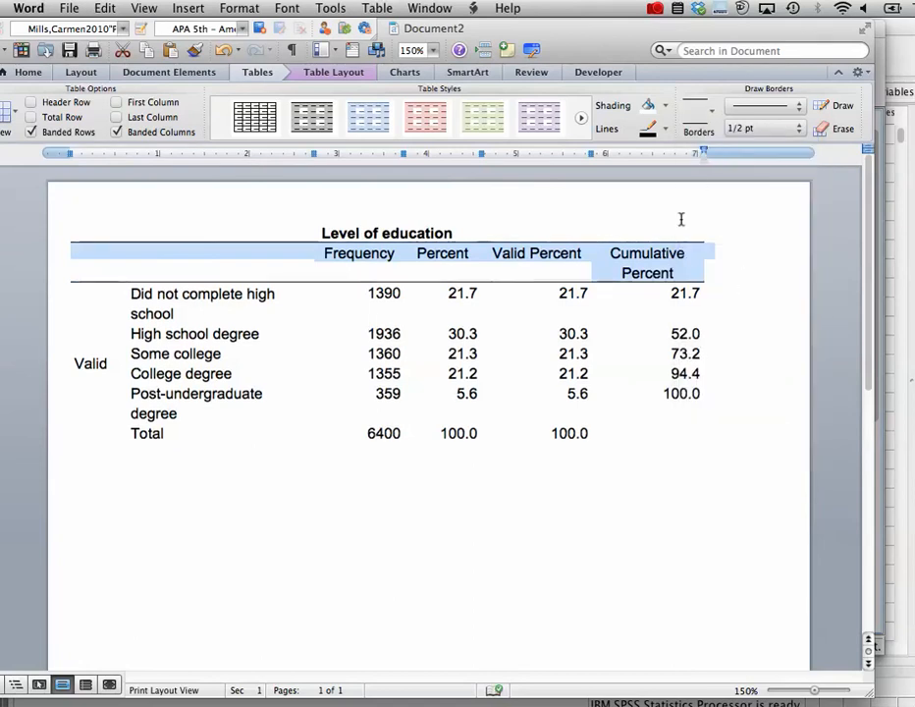
Add a bottom border to the Total row of the table
click(692, 435)
drag(692, 435, 245, 435)
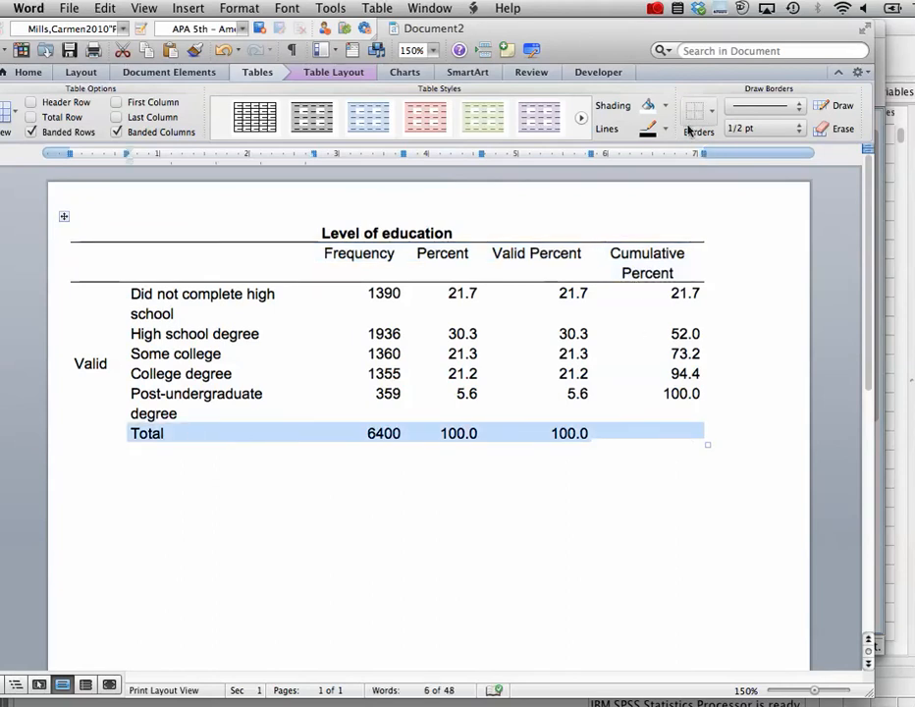
click(715, 114)
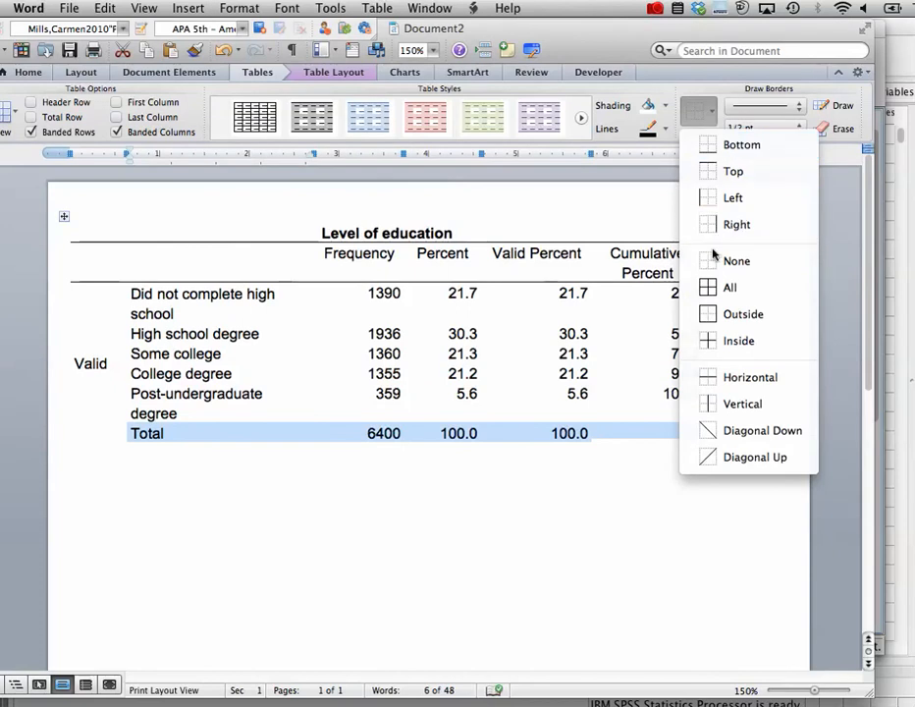
click(727, 145)
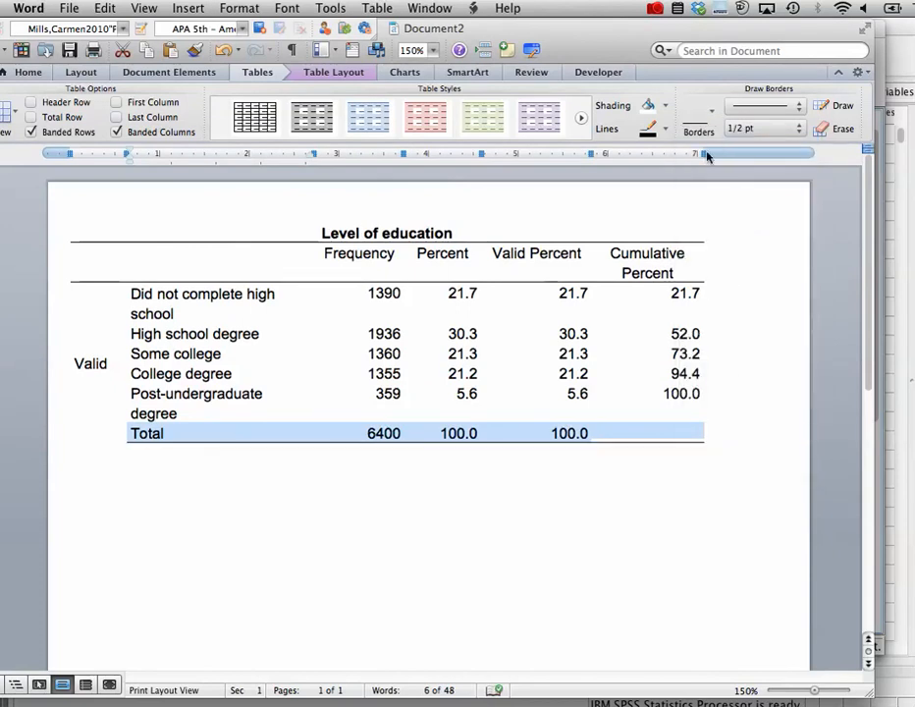
click(552, 461)
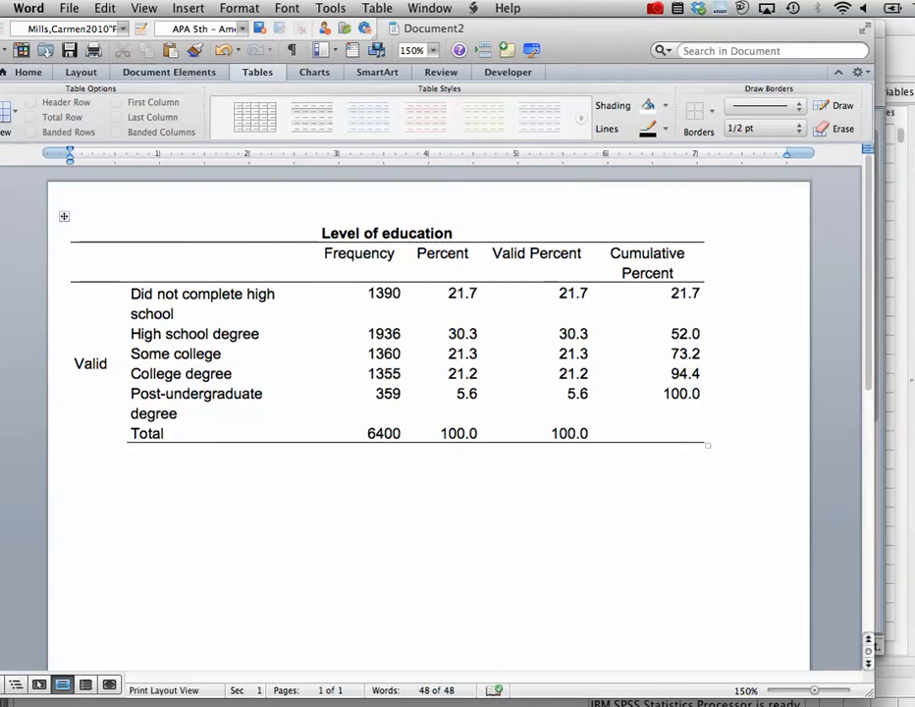
Delete the Valid label from the table's first column
drag(116, 365, 75, 366)
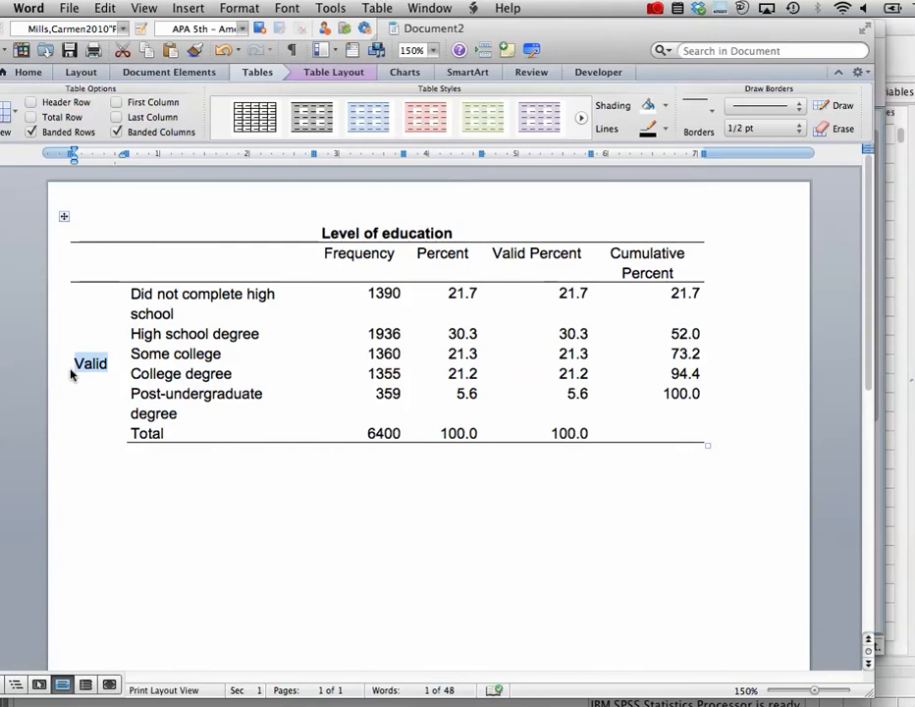
key(BackSpace)
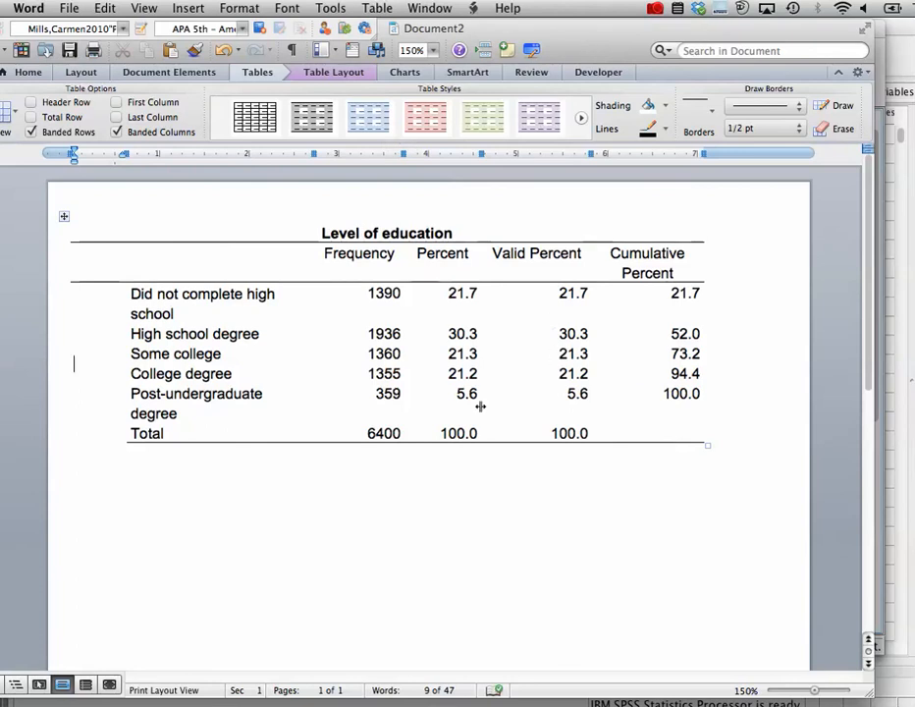
Switch back to SPSS and close the output viewer without saving its contents
key(super+Tab)
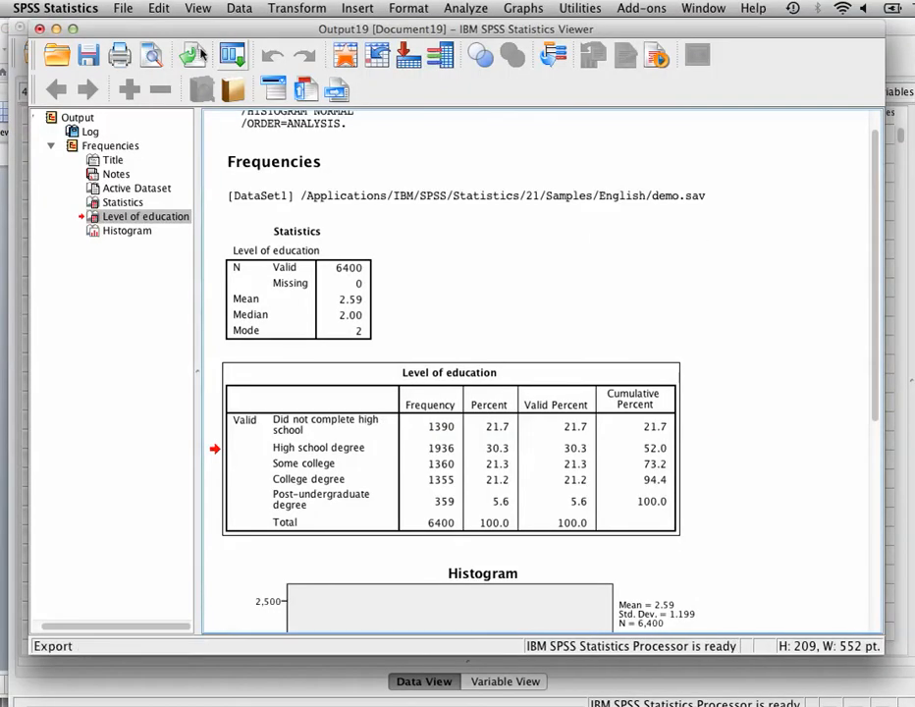
click(39, 28)
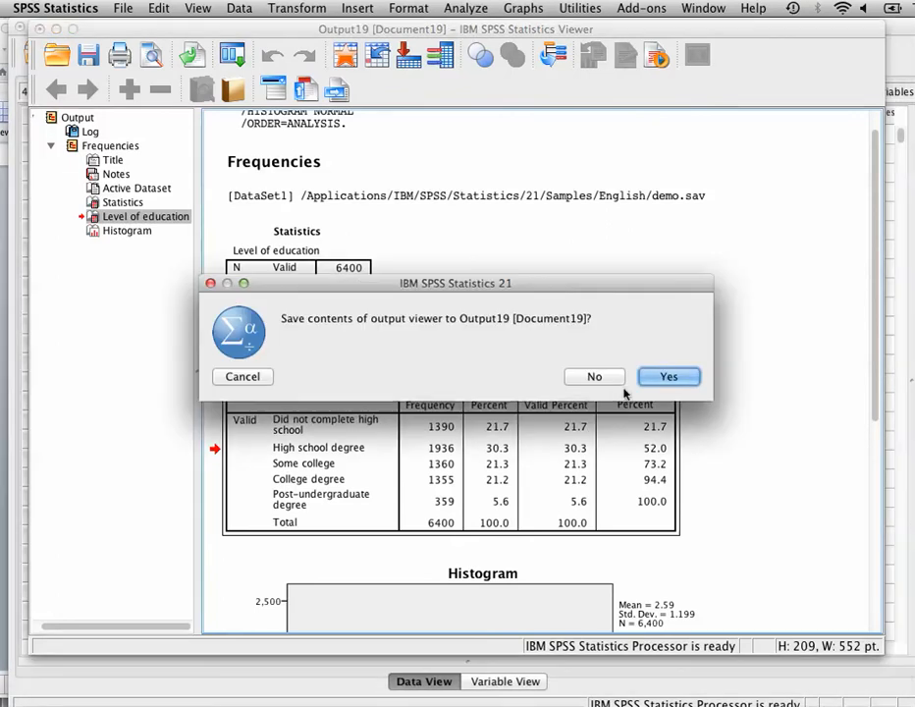
click(595, 377)
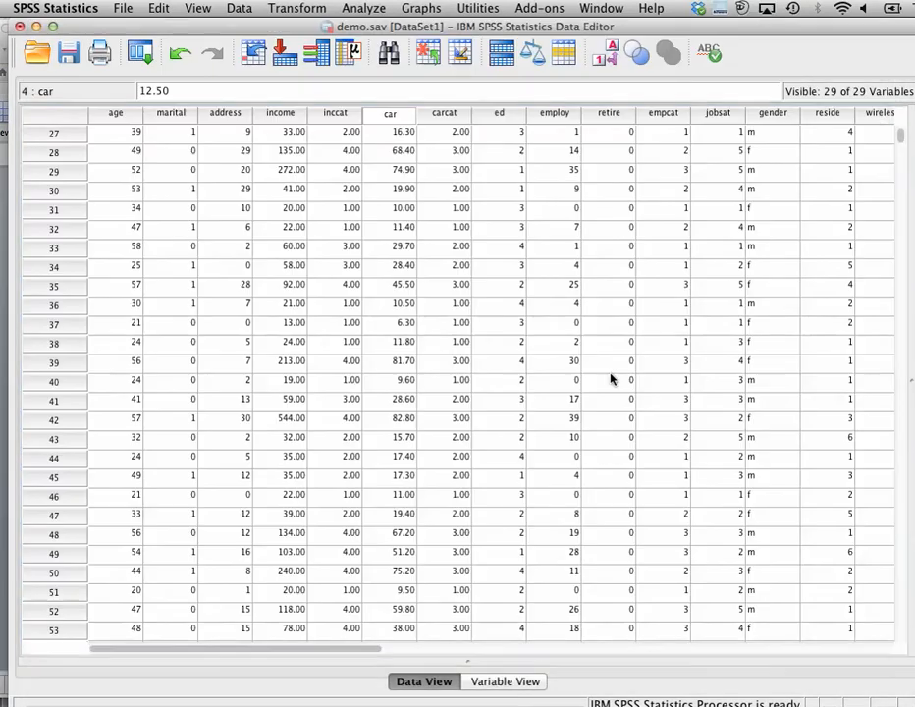
Rerun Frequencies with Job satisfaction replacing Level of education as the only variable, and review the output
click(359, 9)
mouse_move(376, 45)
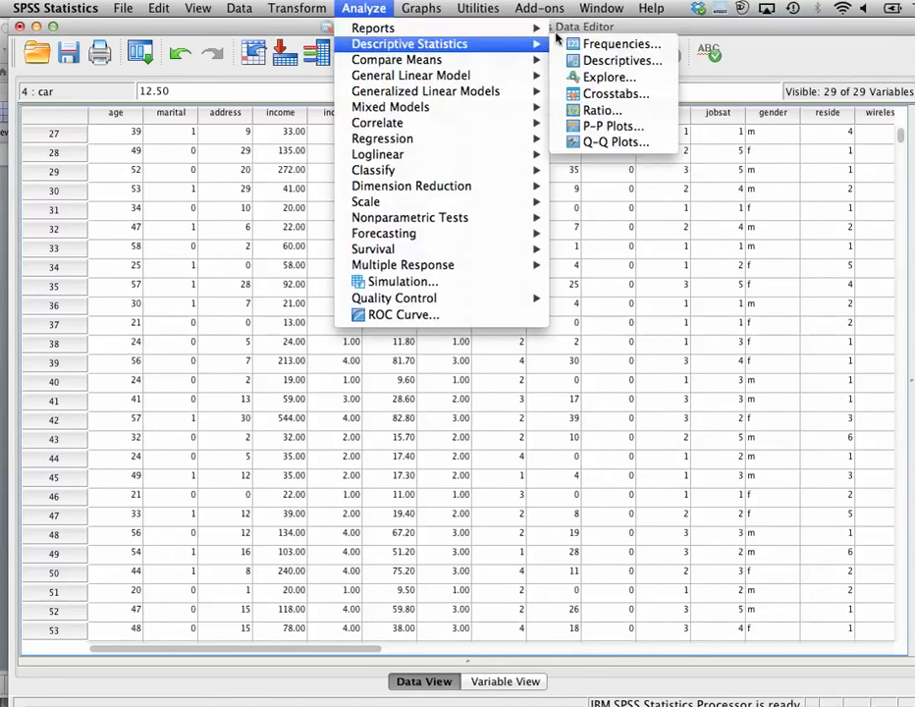
click(602, 46)
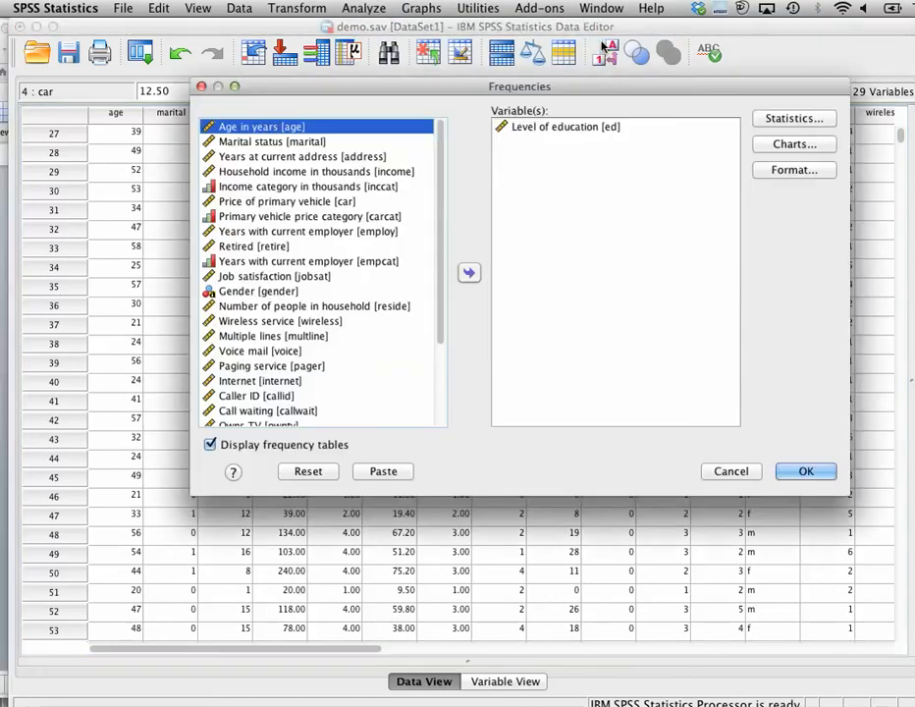
click(538, 129)
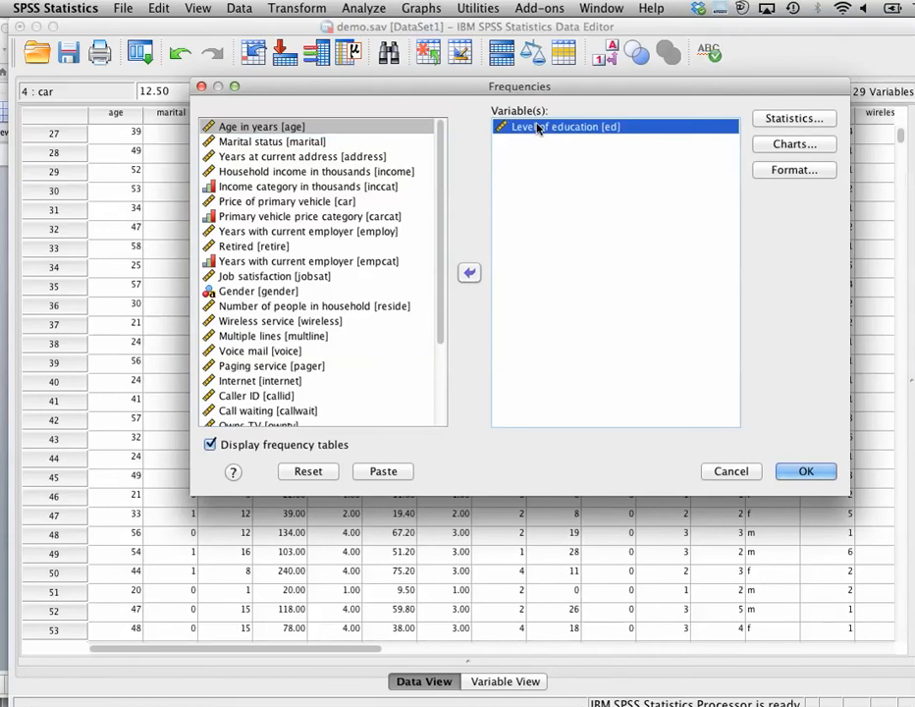
click(469, 273)
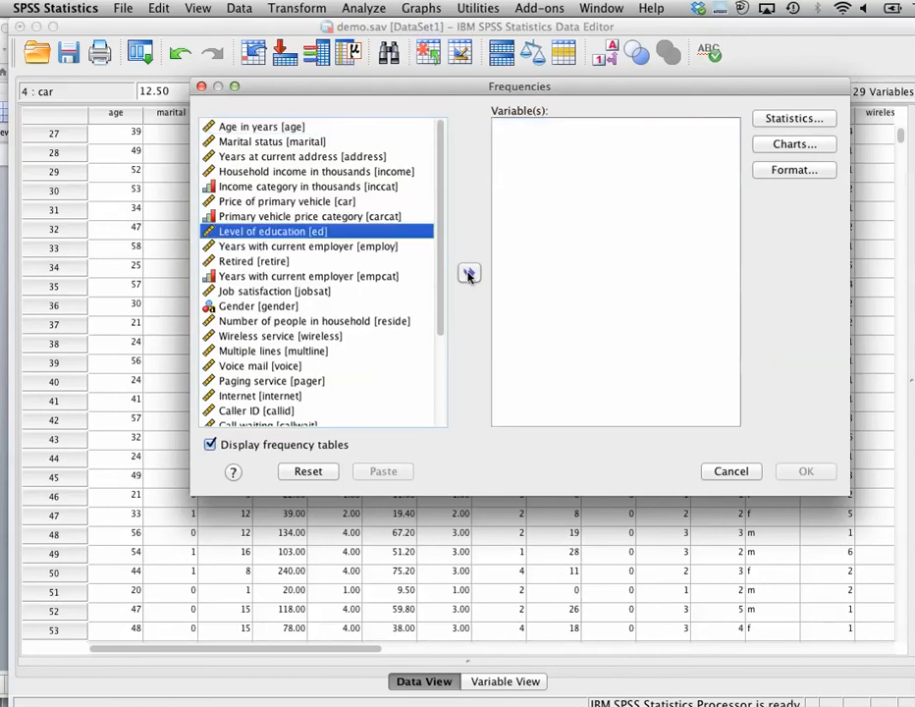
click(299, 295)
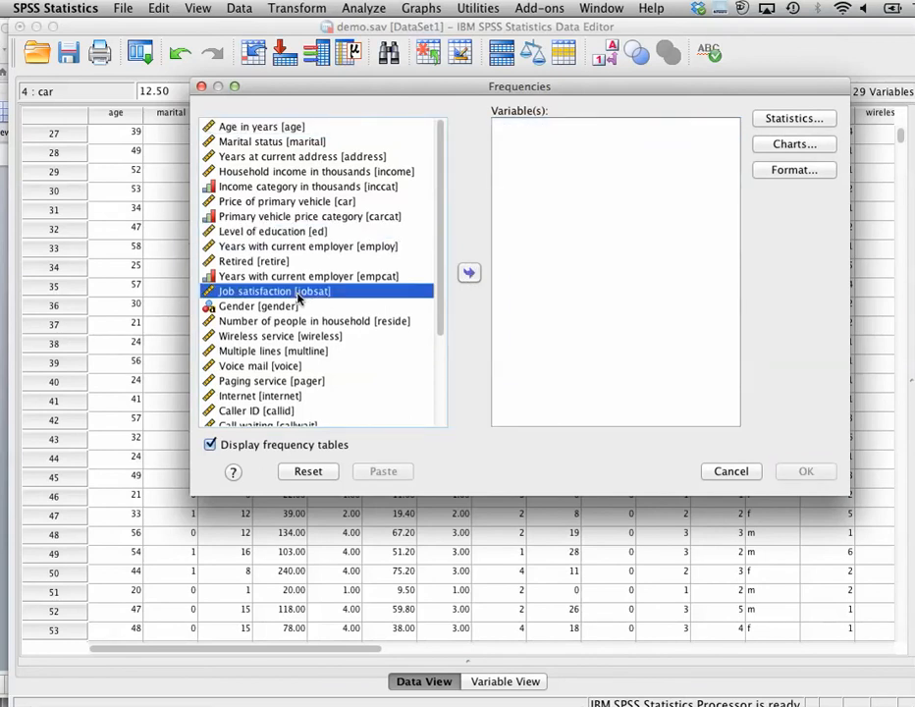
click(469, 269)
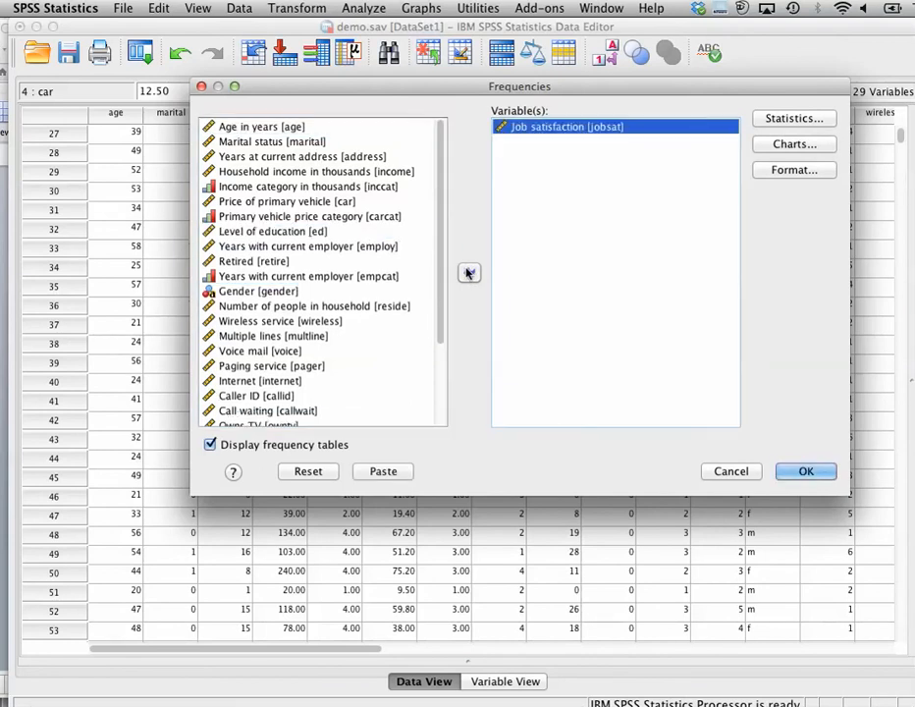
click(806, 475)
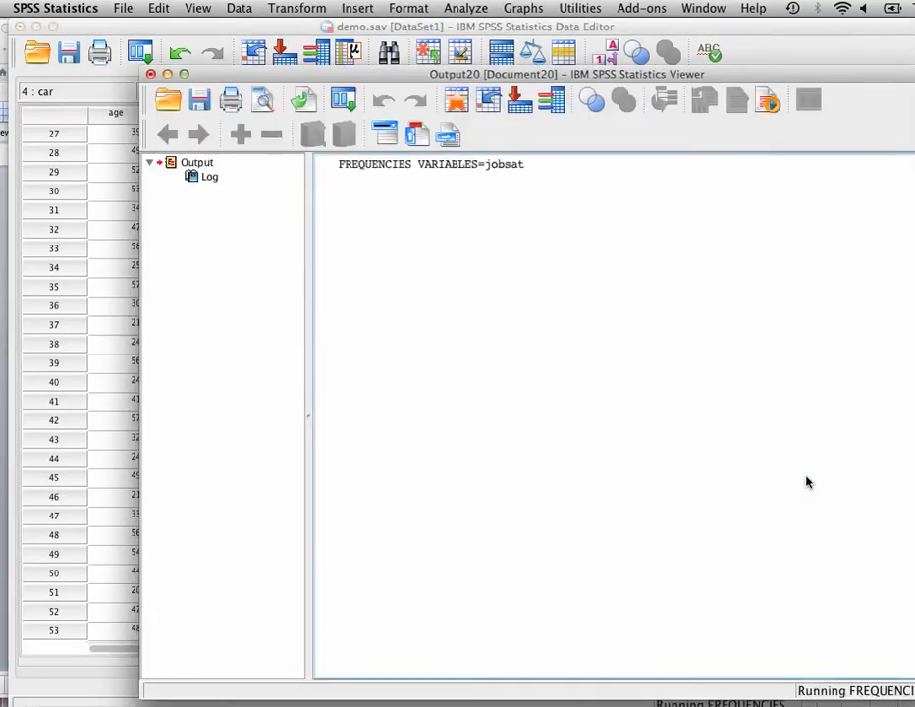
scroll(781, 383, down, 5)
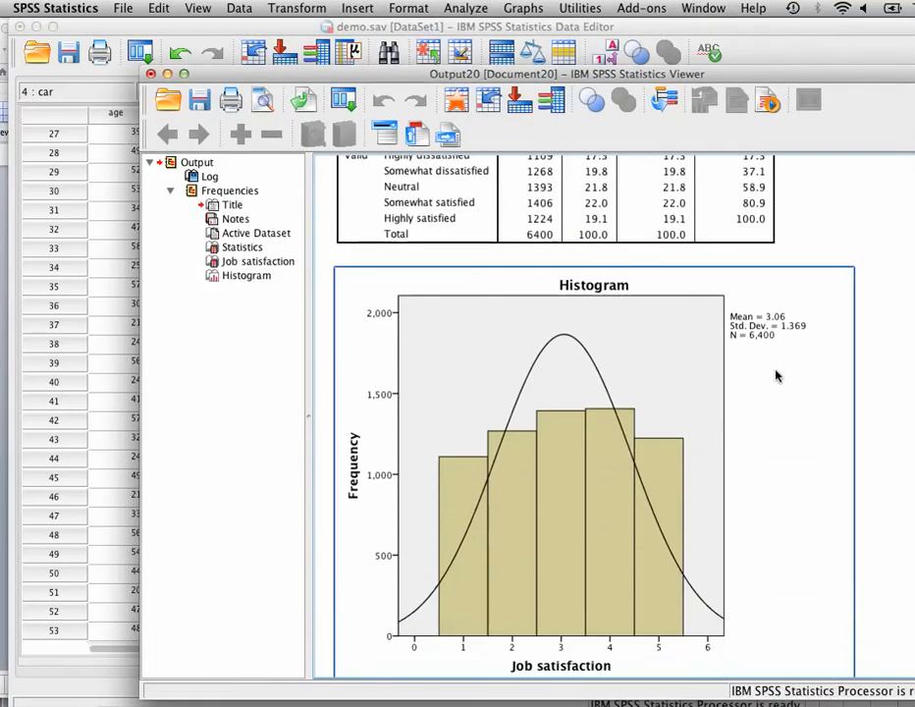
scroll(776, 375, up, 5)
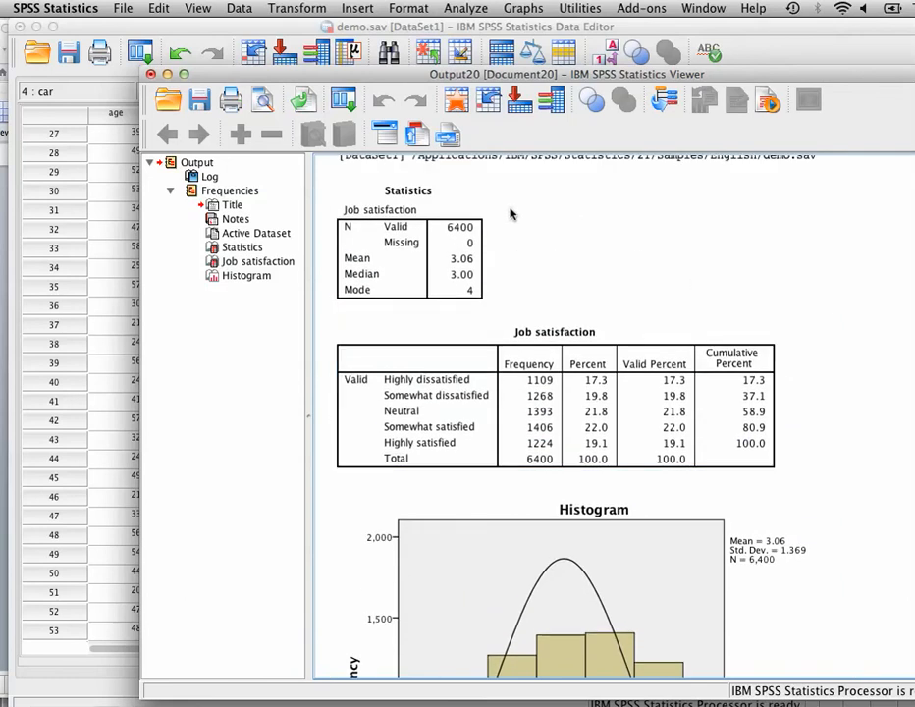
click(151, 75)
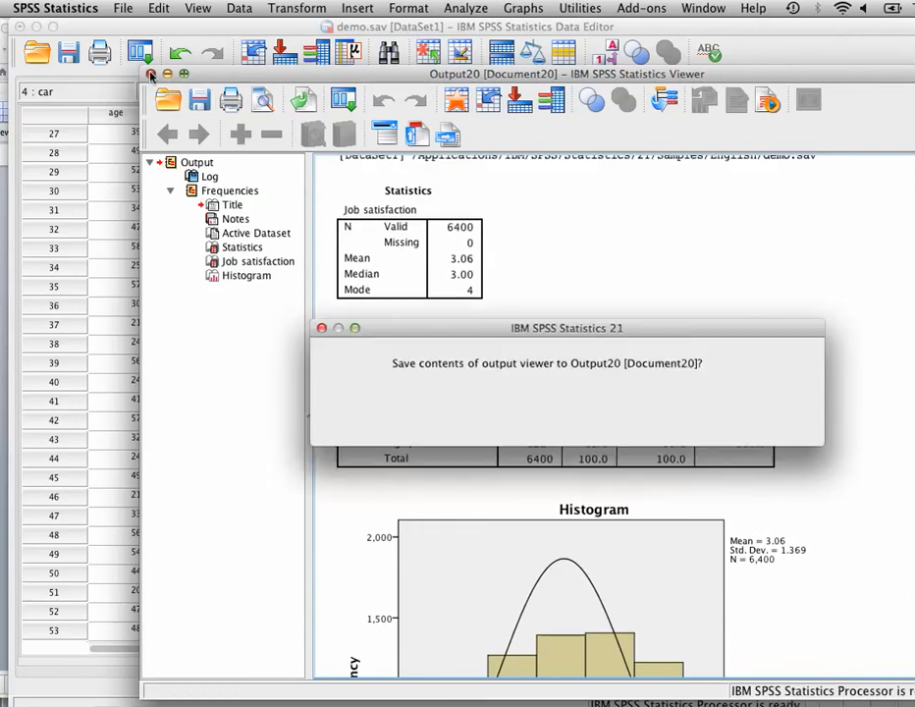
click(778, 423)
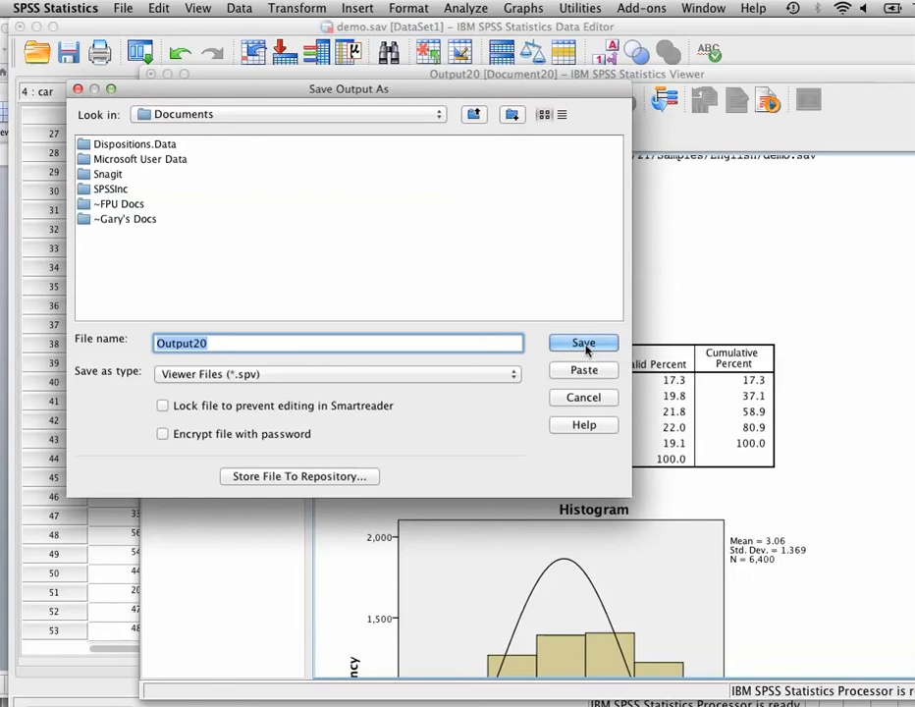
click(584, 397)
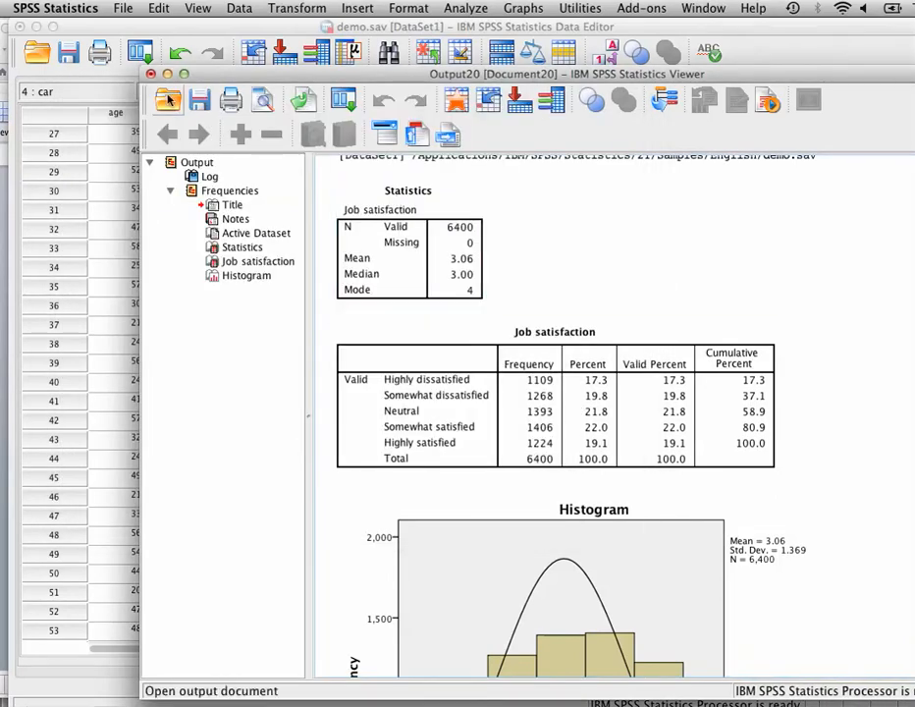
Close the Job satisfaction output viewer without saving its contents
click(150, 74)
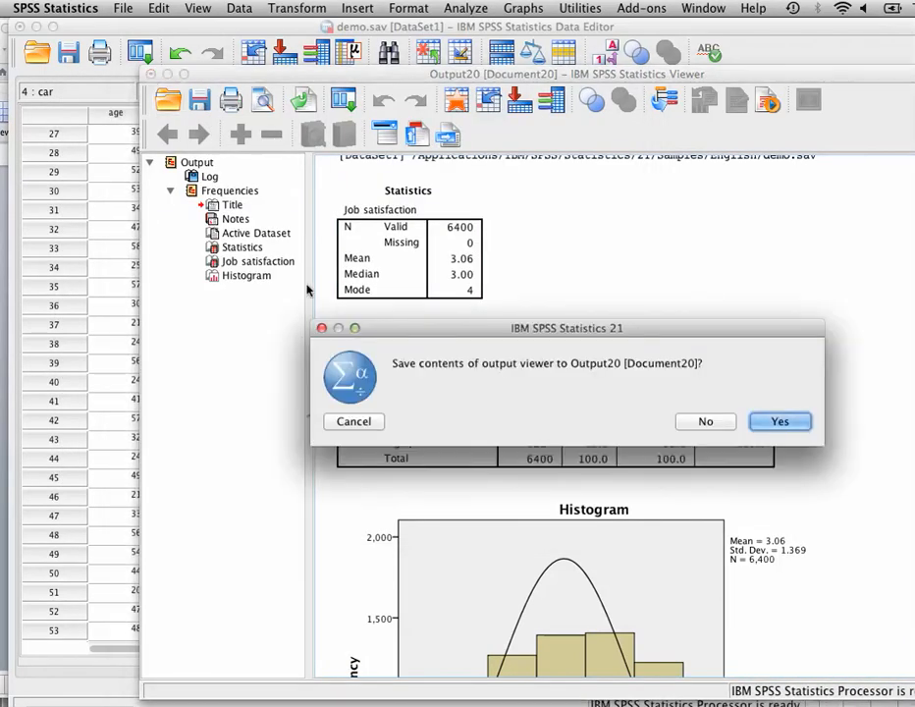
click(705, 421)
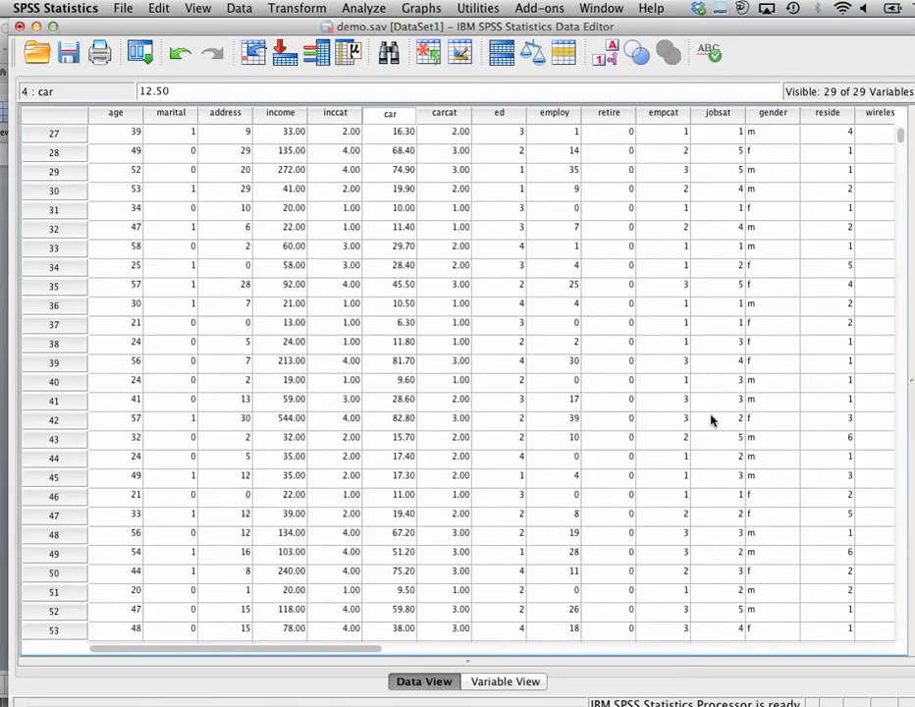